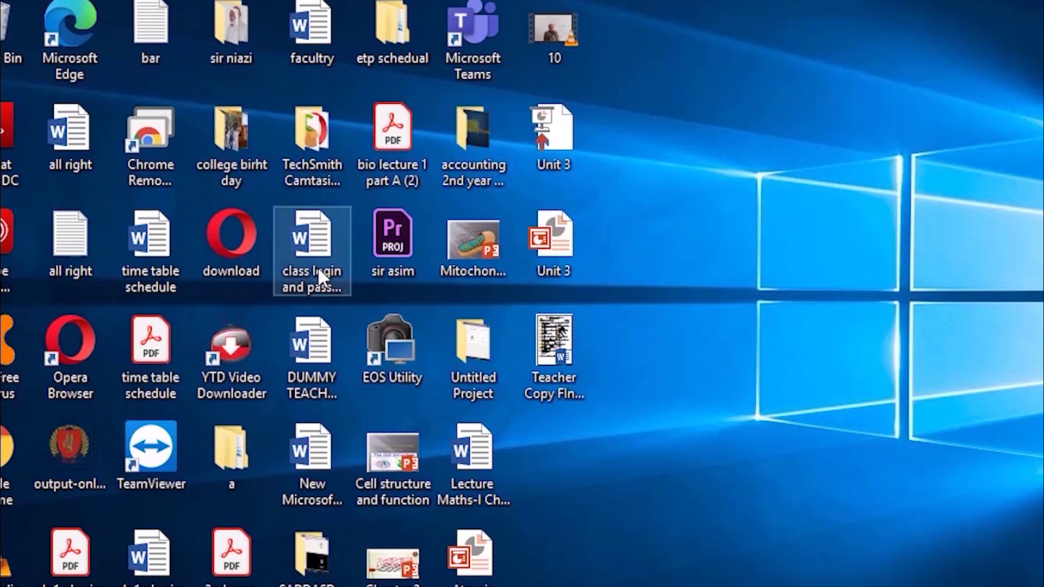
Step: Check and close the class login and password file, then open New Microsoft Word Document past the activation notice
double_click(313, 250)
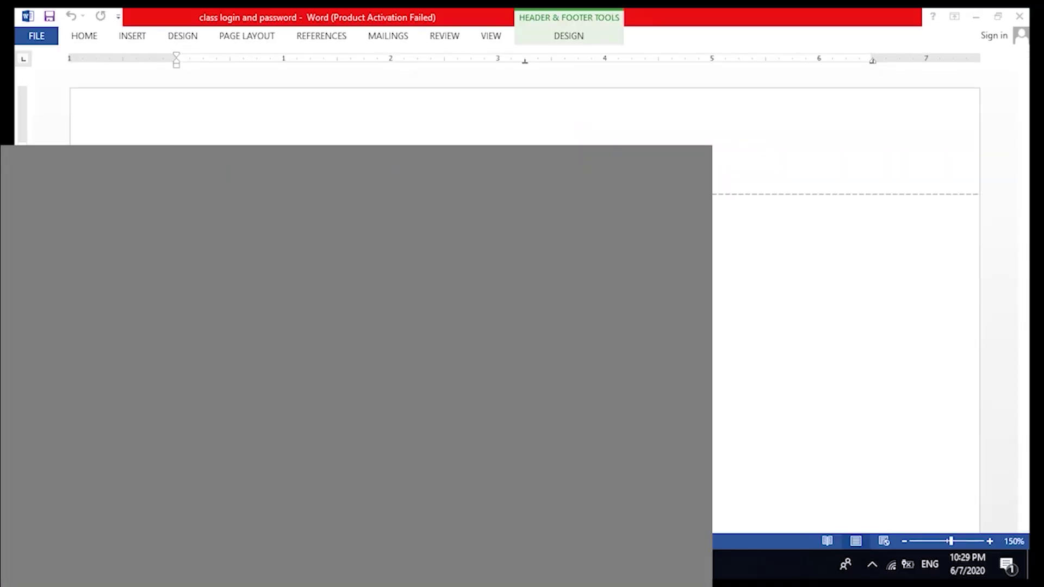
key(alt+F4)
double_click(375, 416)
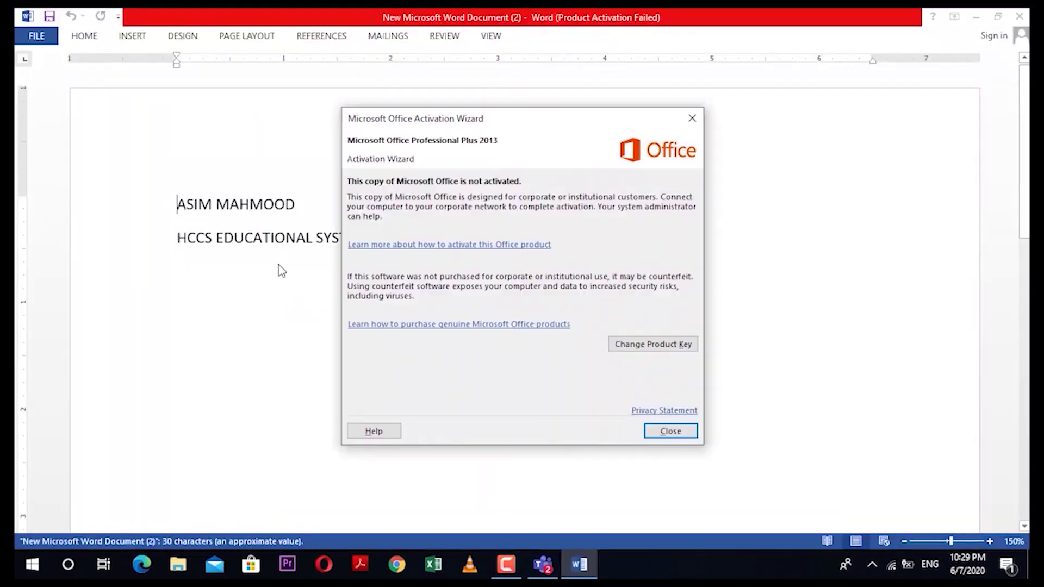
click(675, 431)
Step: Place the cursor after the name line and bring up the File menu's save options
click(456, 206)
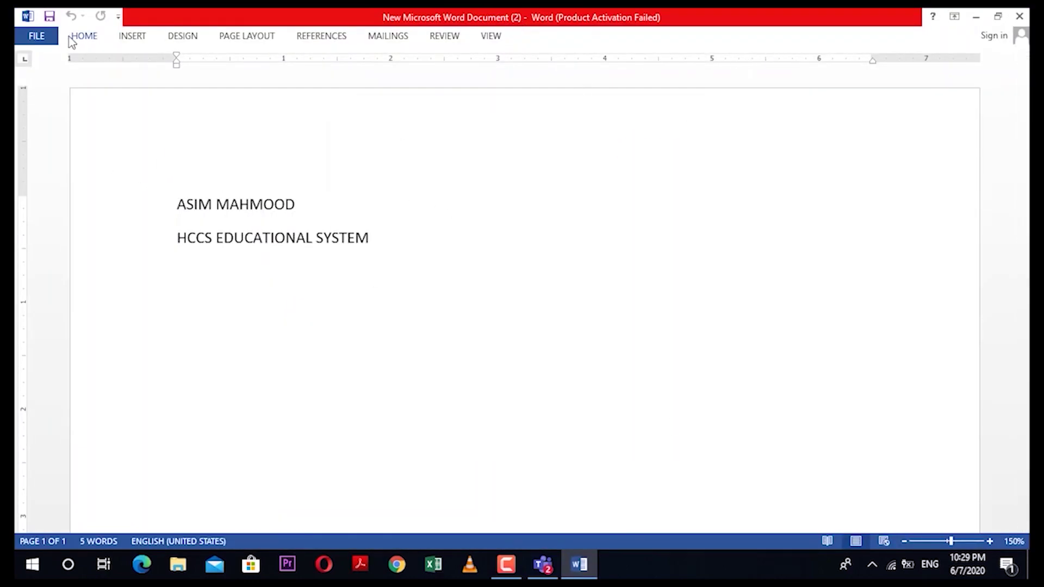
click(87, 36)
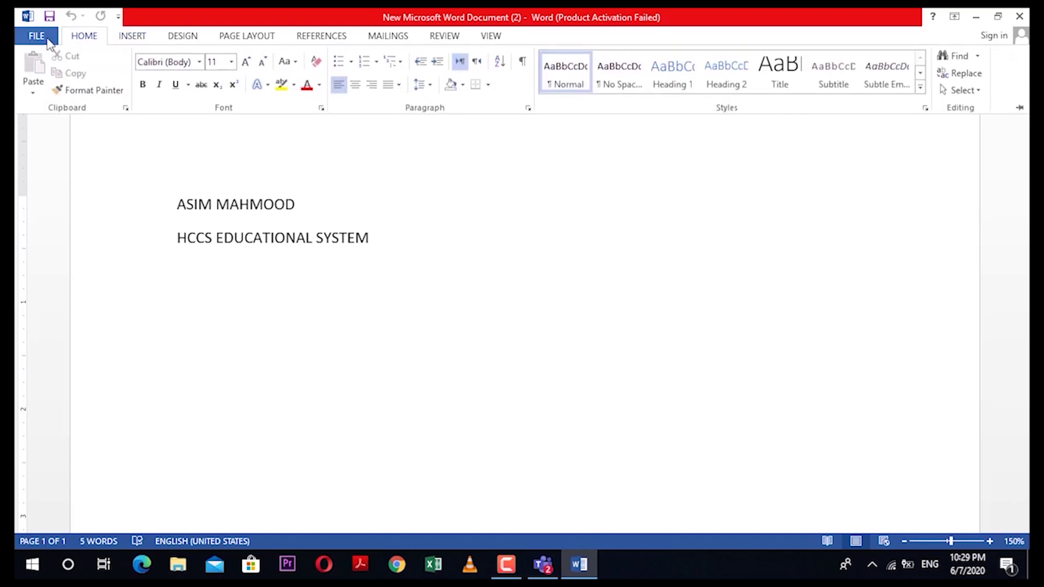
click(48, 38)
key(Escape)
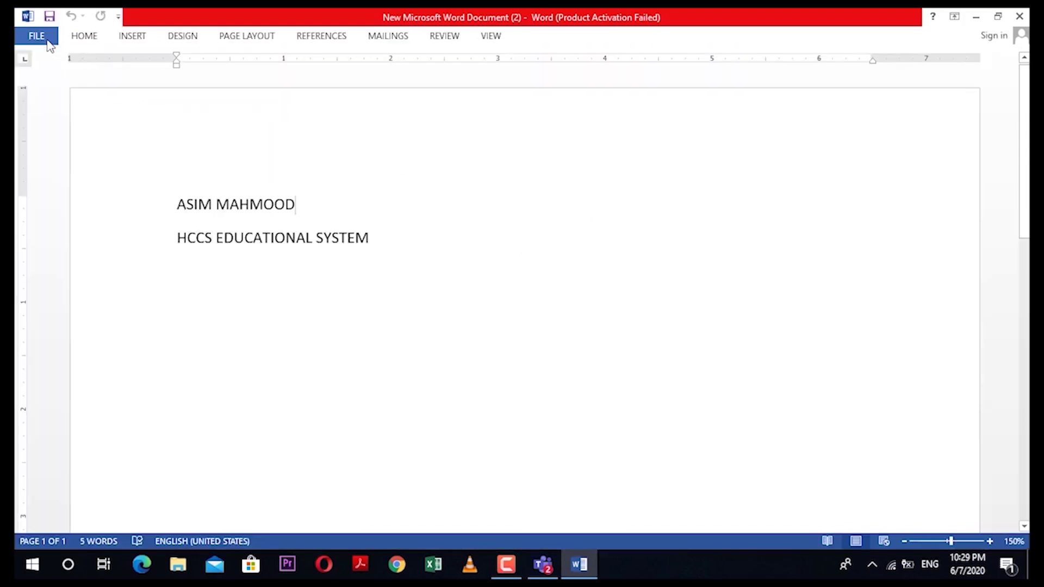
click(47, 39)
Step: Save the document on the Desktop as PDF file 'test 1 accounting.pdf'
click(53, 184)
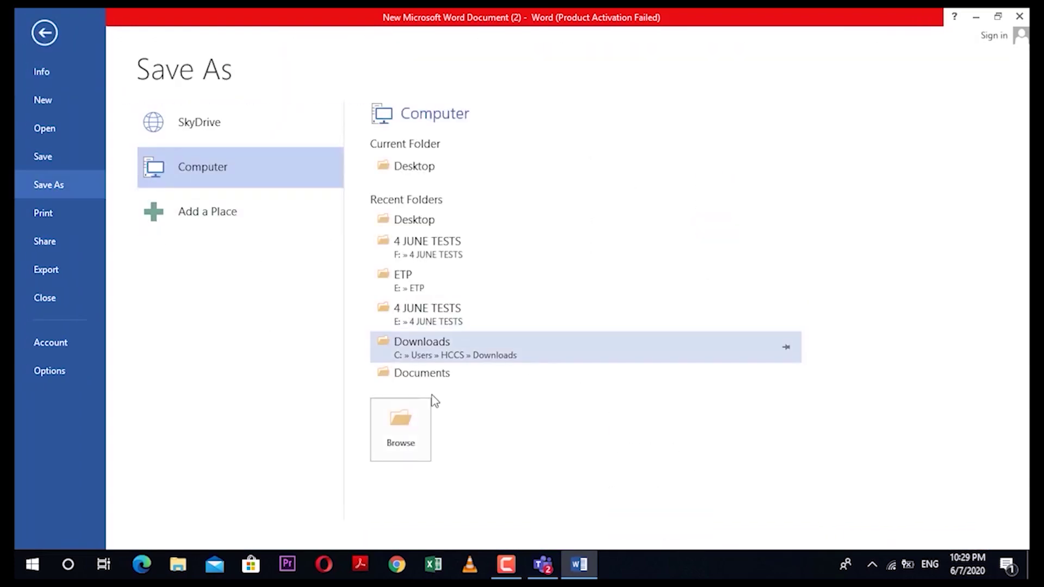
click(401, 430)
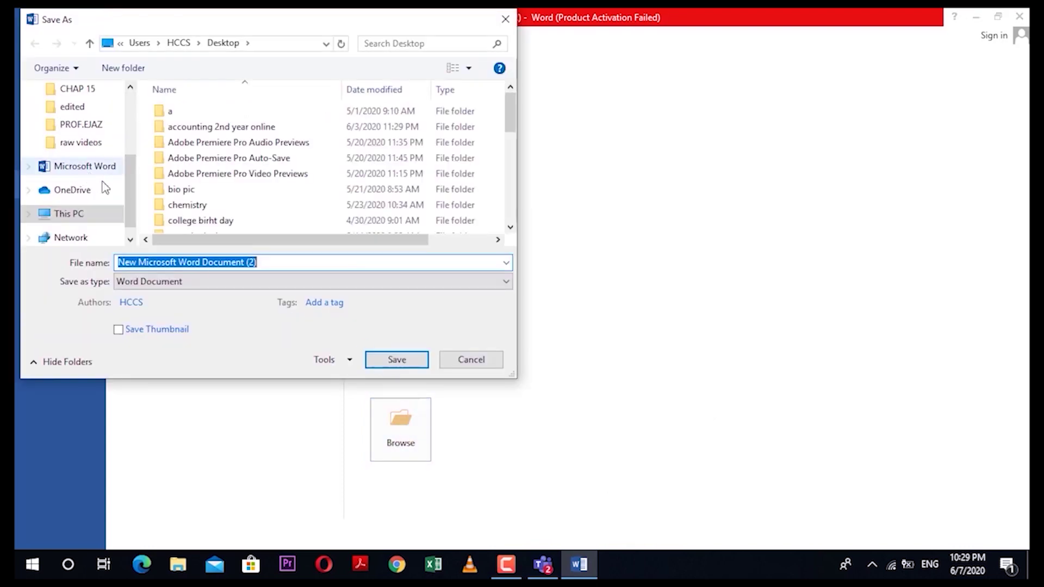
click(82, 132)
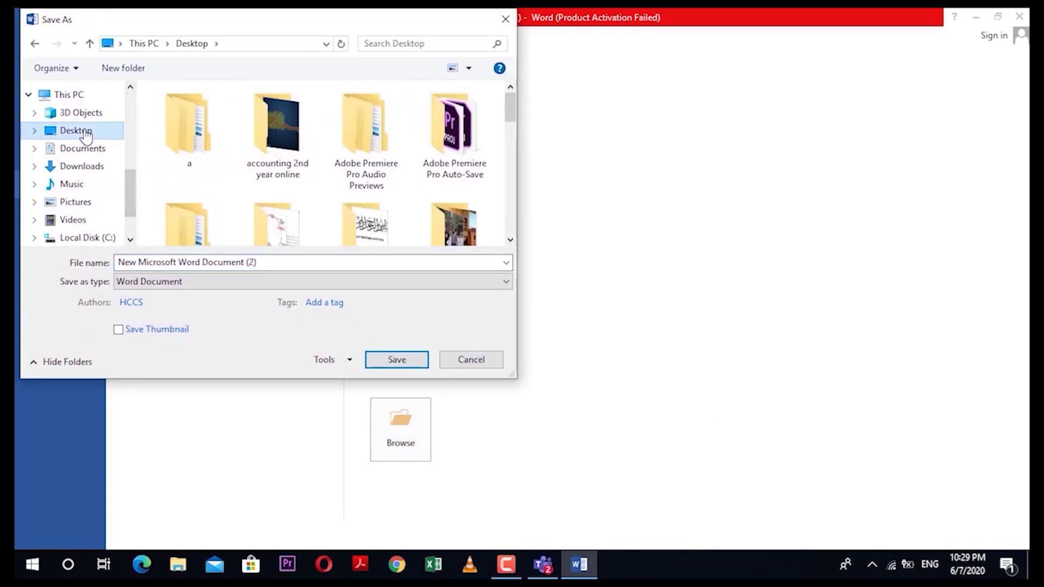
drag(264, 263, 110, 265)
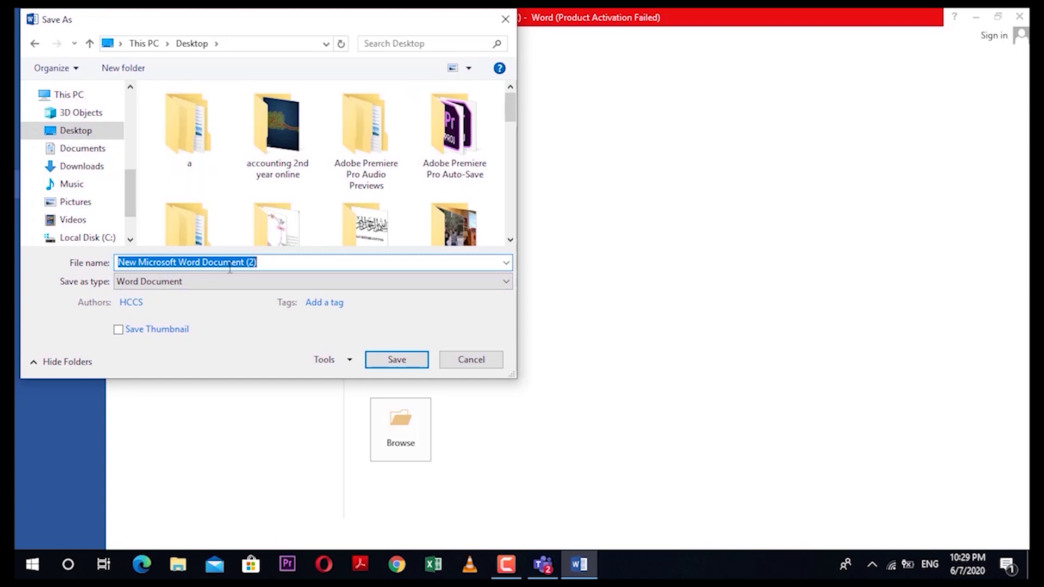
text(test 1)
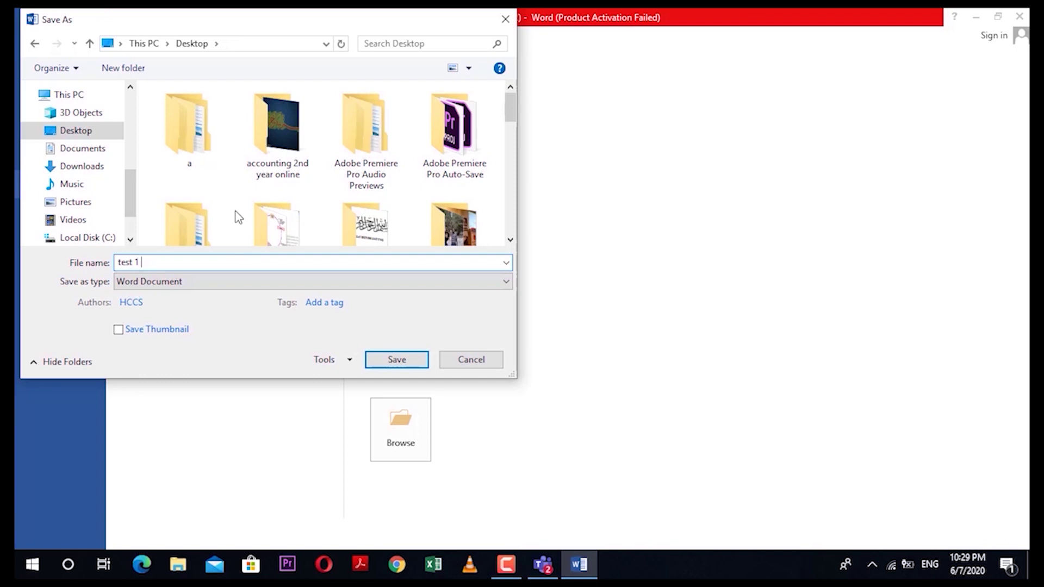
text( accounting)
click(234, 282)
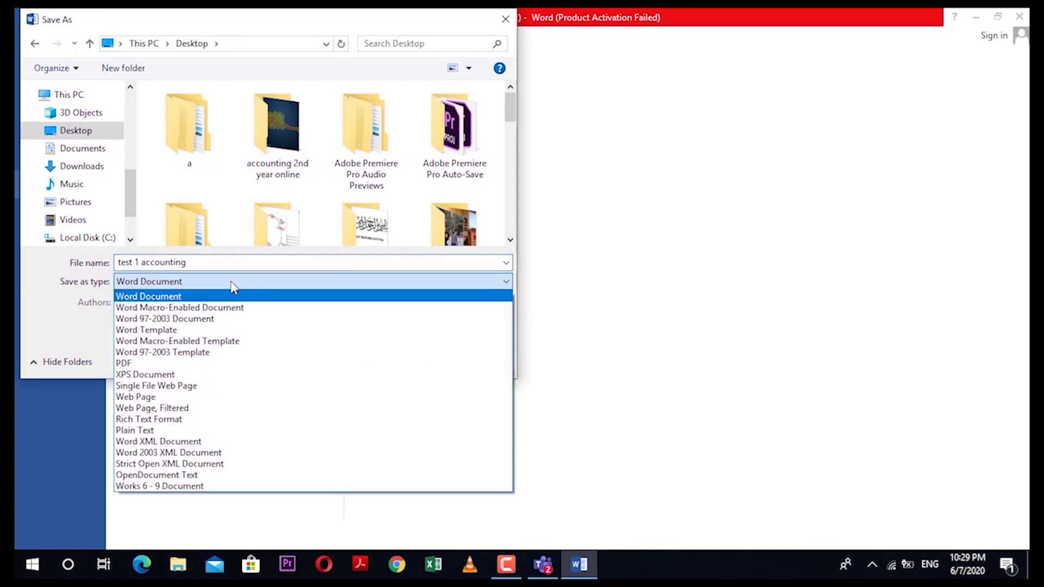
click(228, 363)
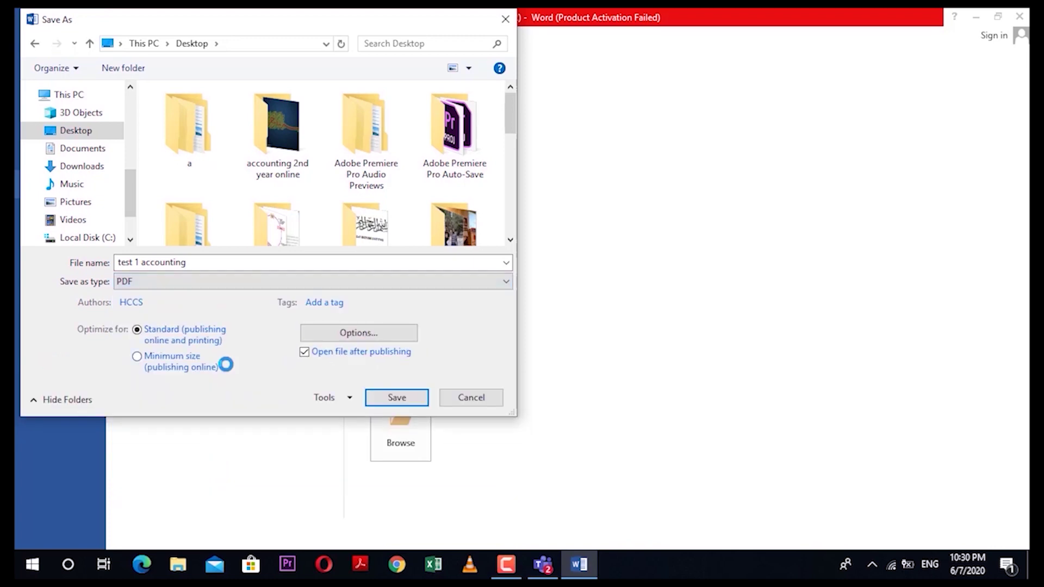
click(412, 402)
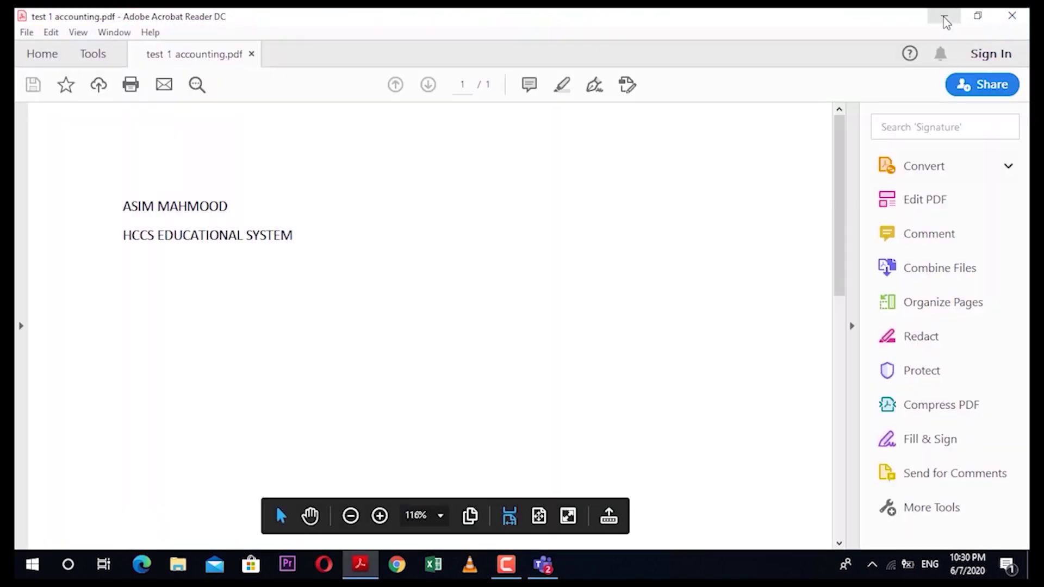
Step: Close Acrobat Reader and inspect the new 'test 1 accounting' PDF icon on the desktop
click(1023, 22)
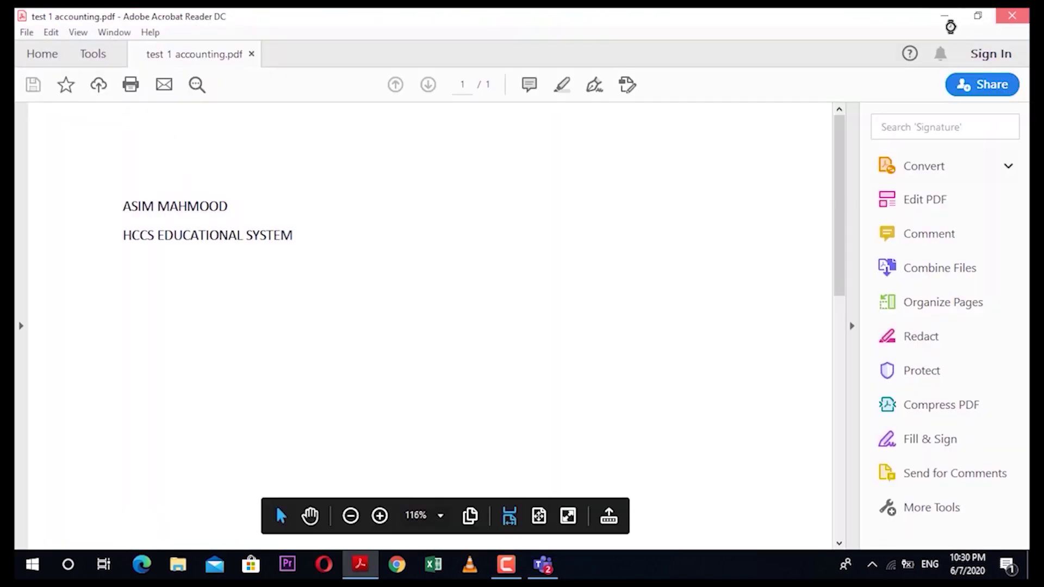
right_click(549, 427)
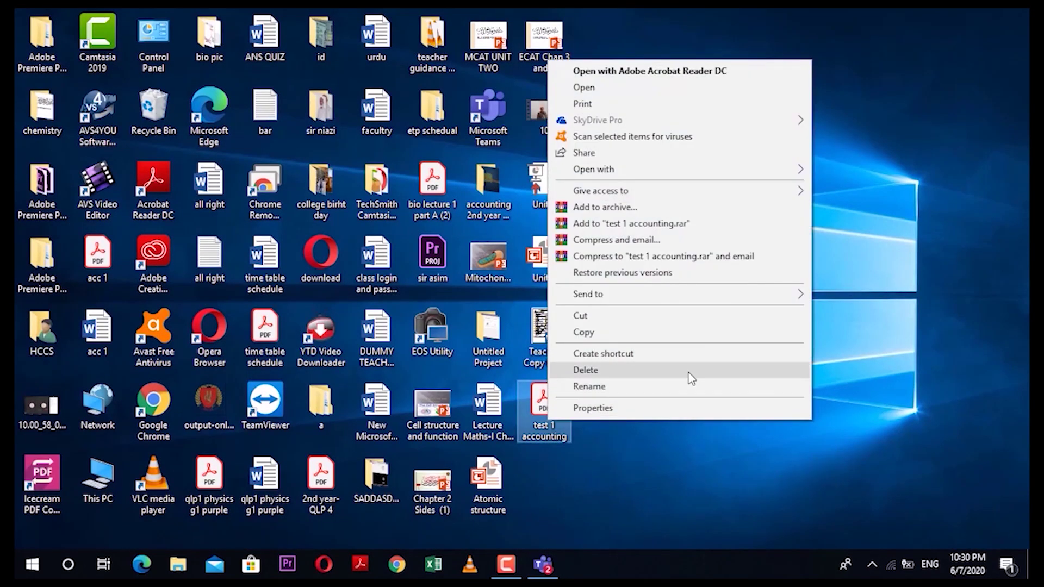
click(676, 453)
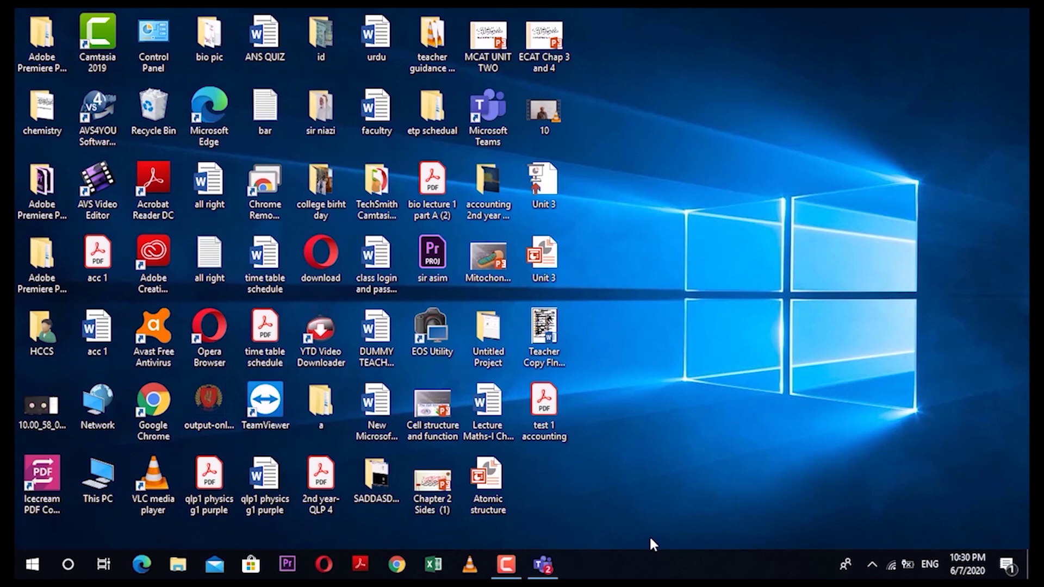
Step: Launch Teams and create a new assignment from the aaaa team's Assignments tab
click(555, 566)
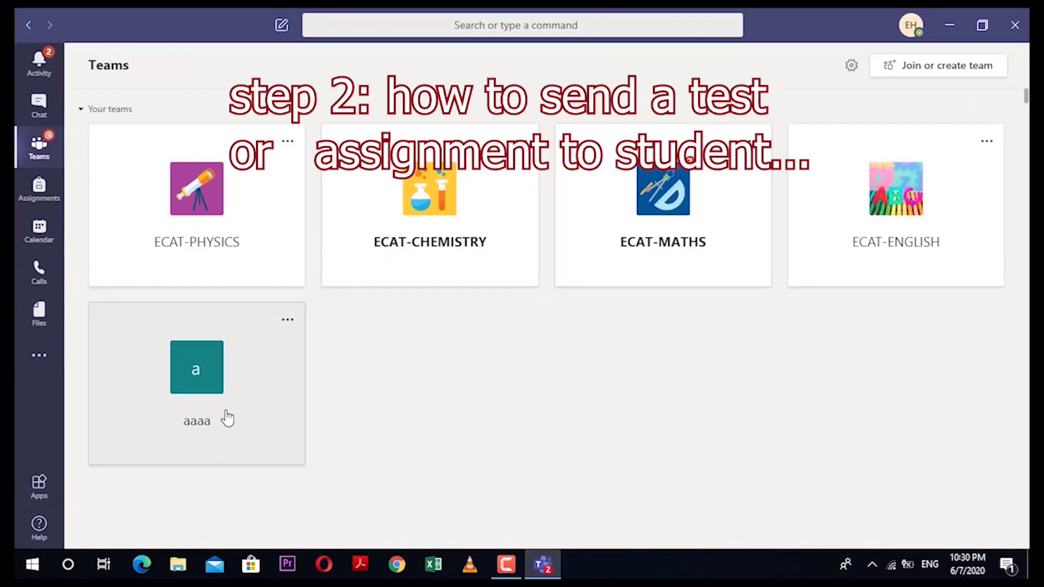
click(197, 366)
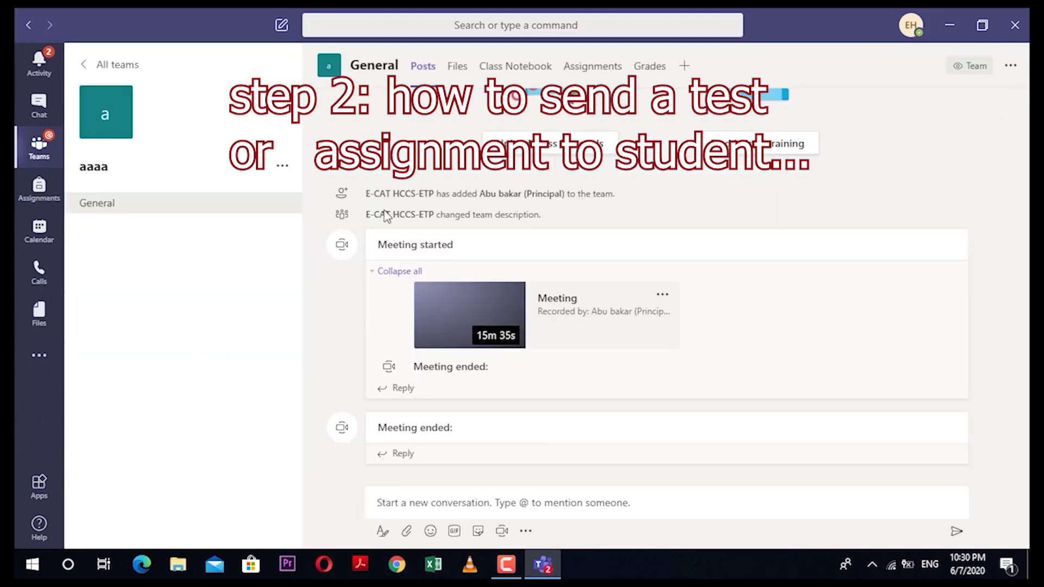
click(608, 75)
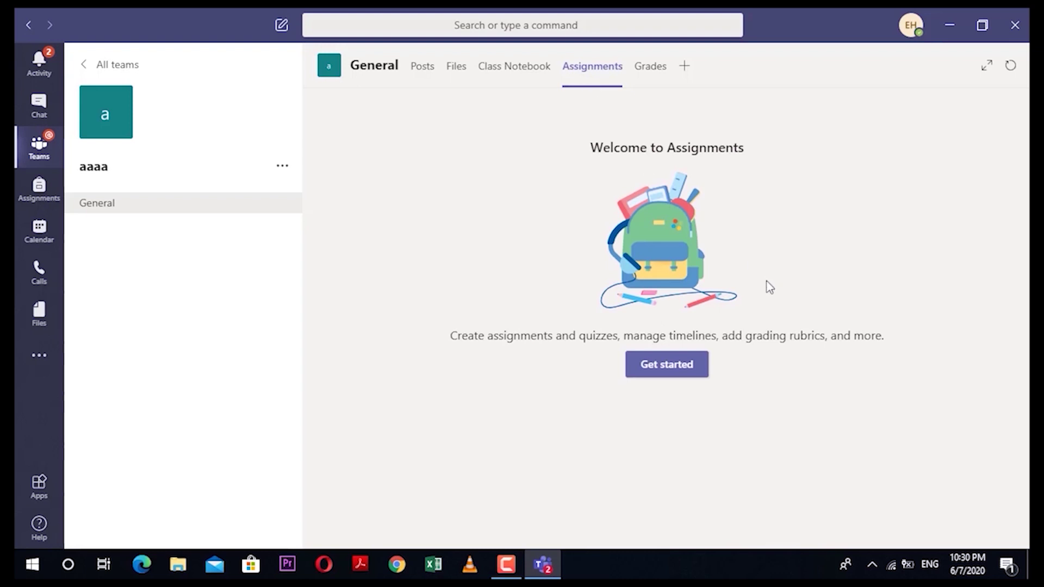
click(677, 367)
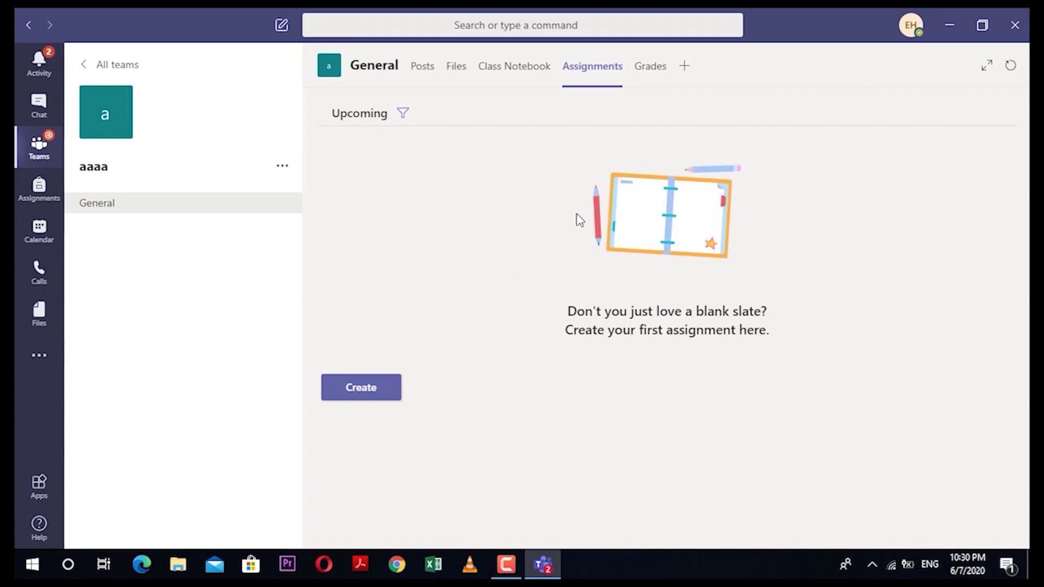
click(369, 393)
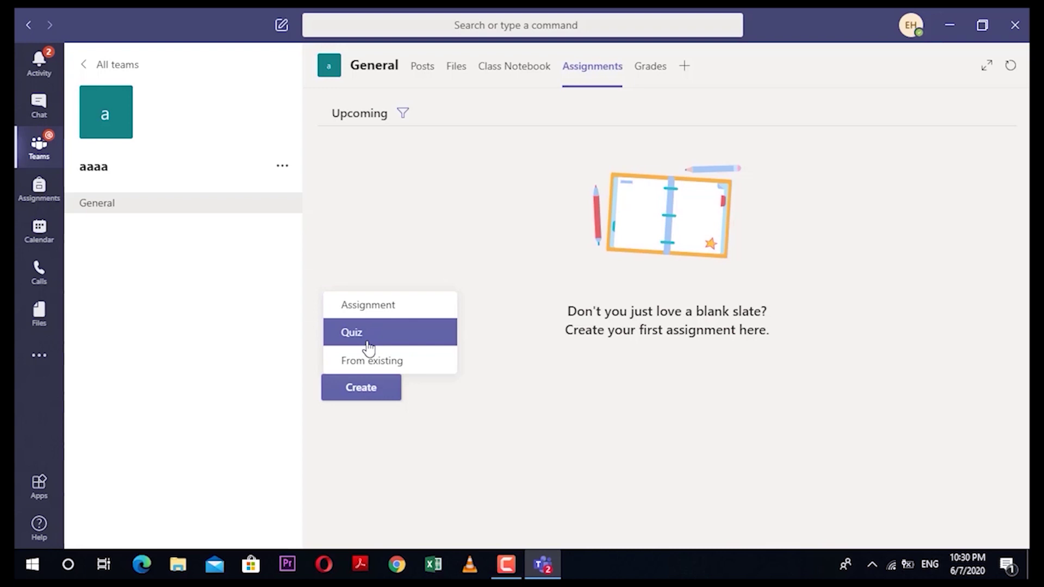
click(407, 308)
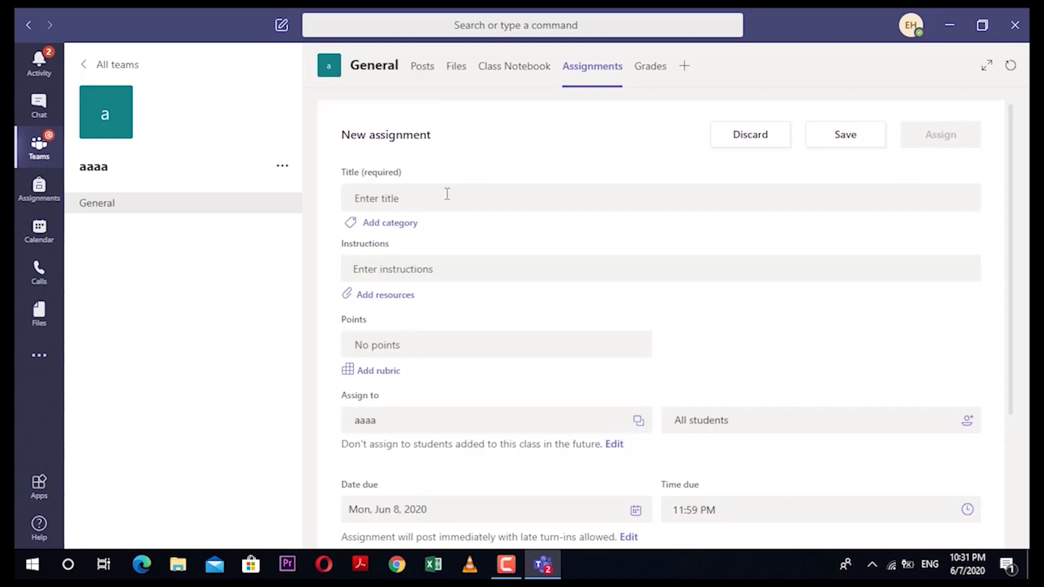
Step: Title the new assignment 'TEST NO 1 ACCOUNTING'
text(TEST A)
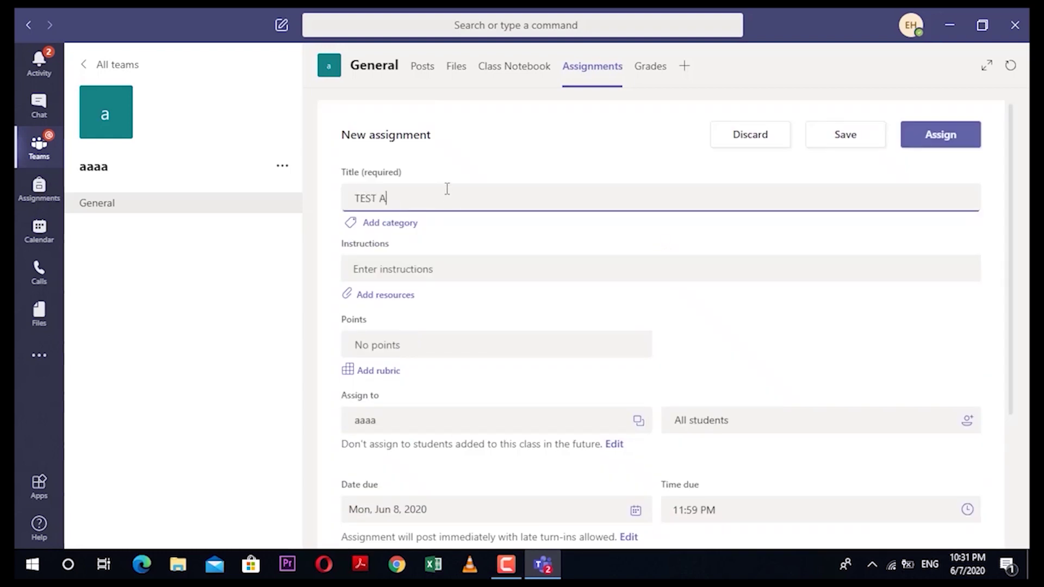
key(BackSpace)
text(NO 1 ACCOUNYIN)
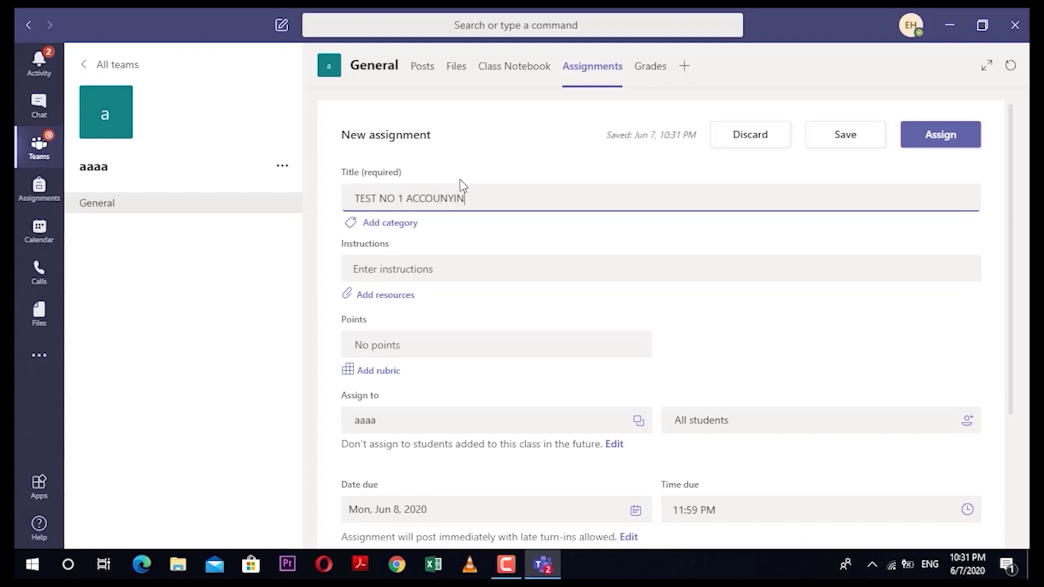
key(BackSpace)
text(TING)
Step: Upload test 1 accounting.pdf from the Desktop as the assignment's resource
click(383, 297)
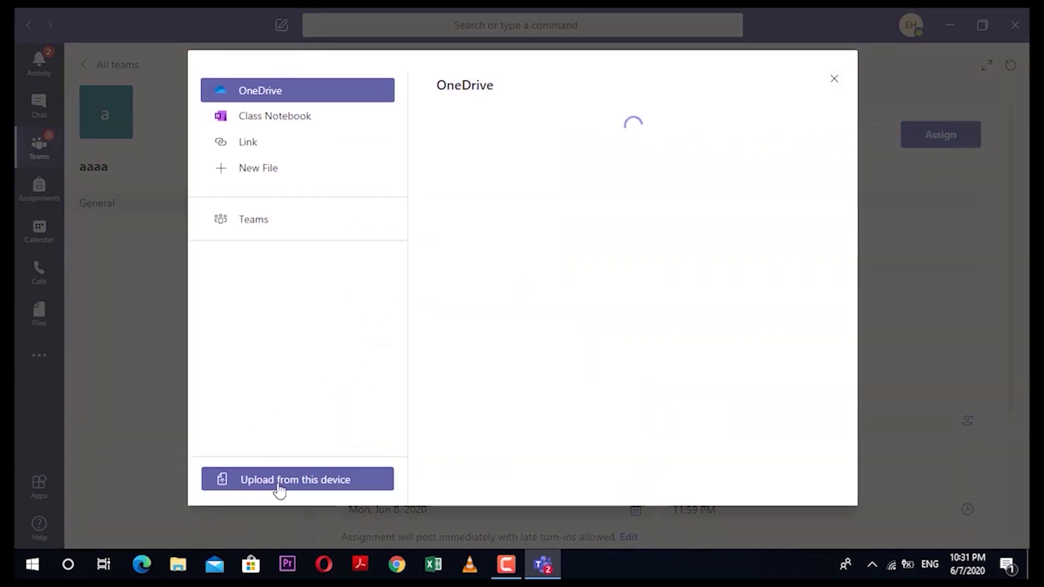
click(279, 487)
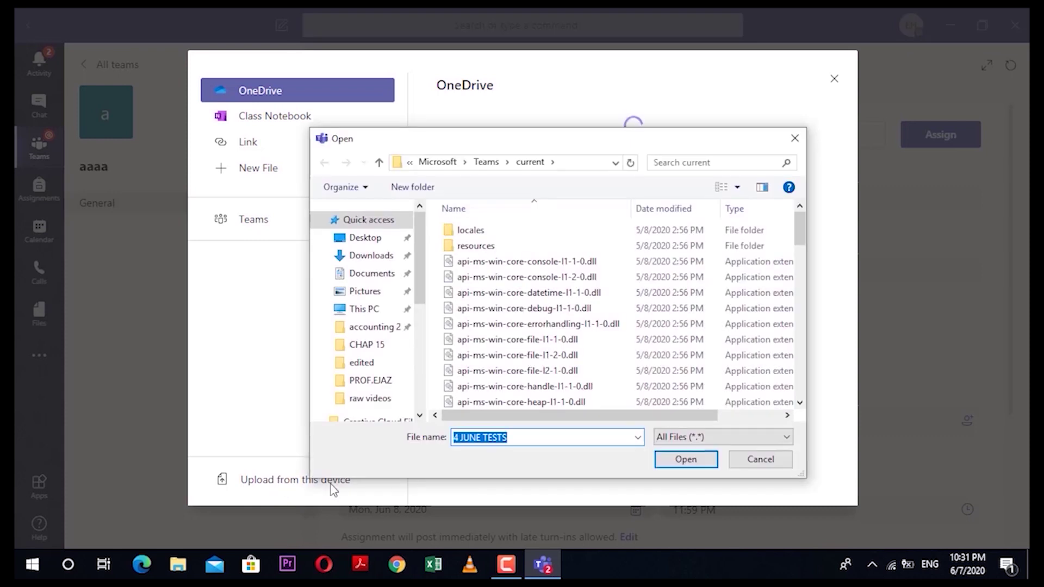
click(370, 240)
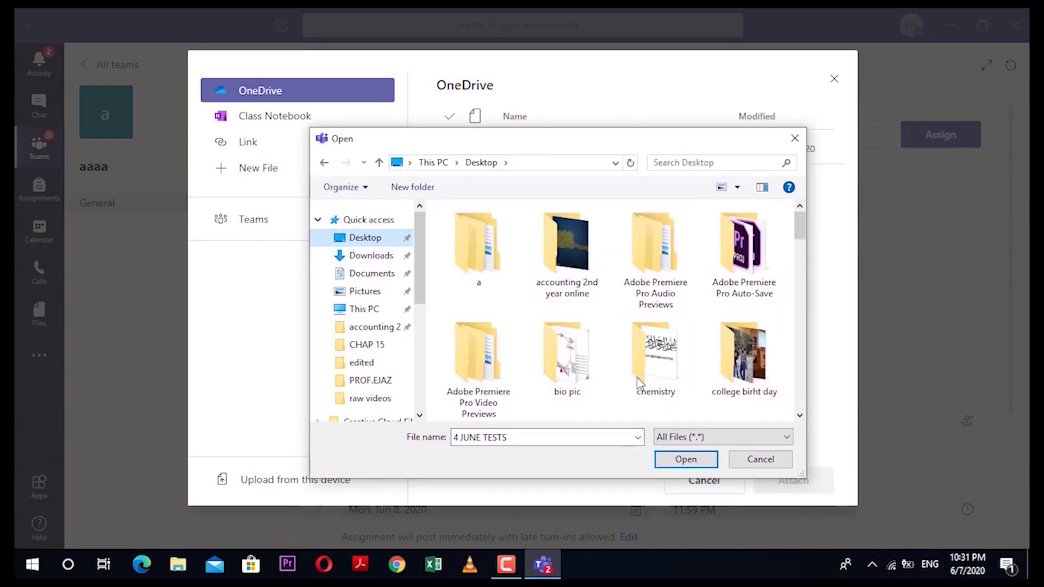
scroll(598, 376, down, 10)
scroll(608, 371, down, 5)
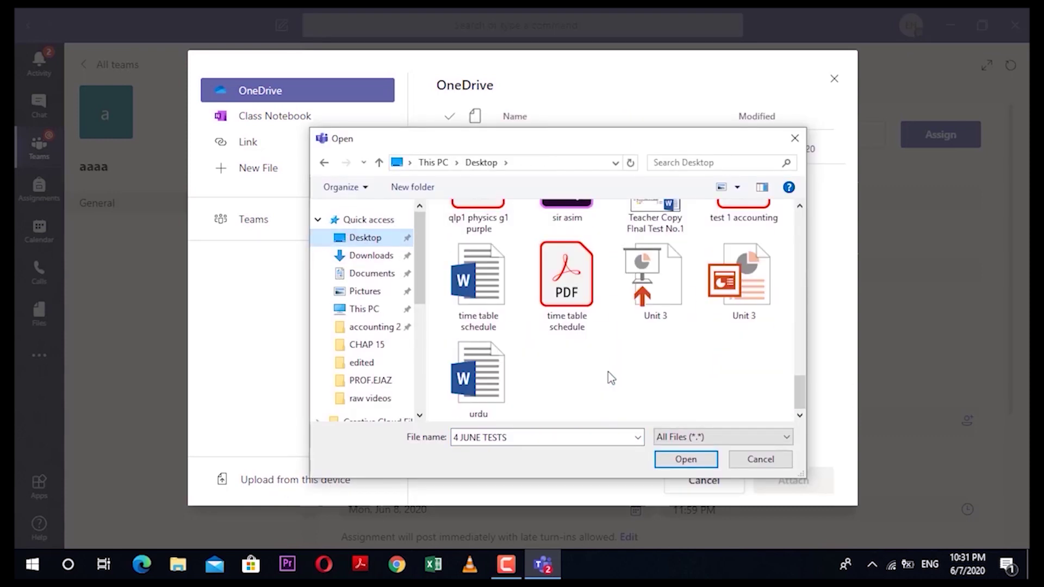
scroll(608, 371, up, 2)
double_click(744, 354)
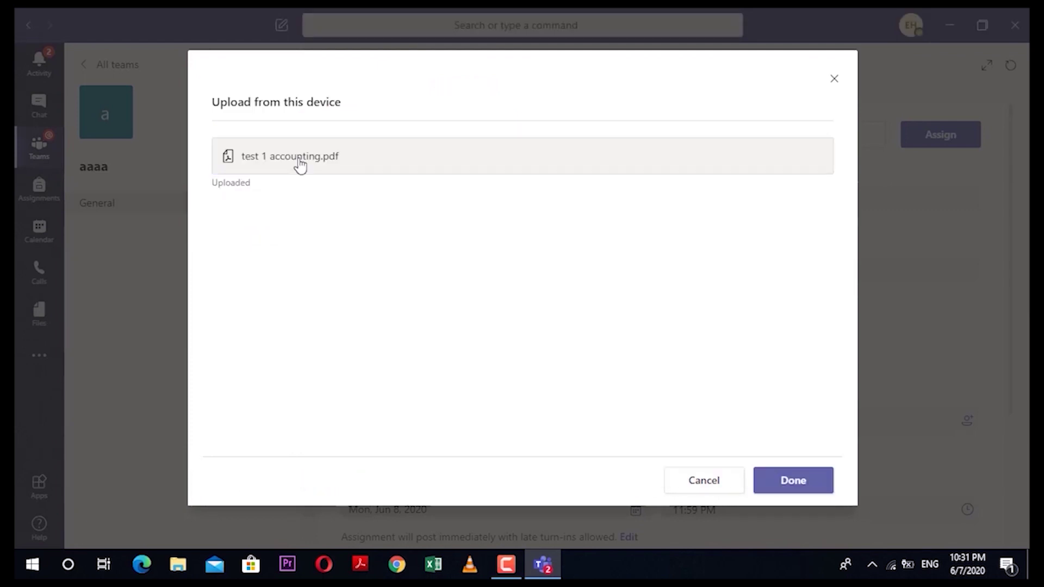
click(796, 481)
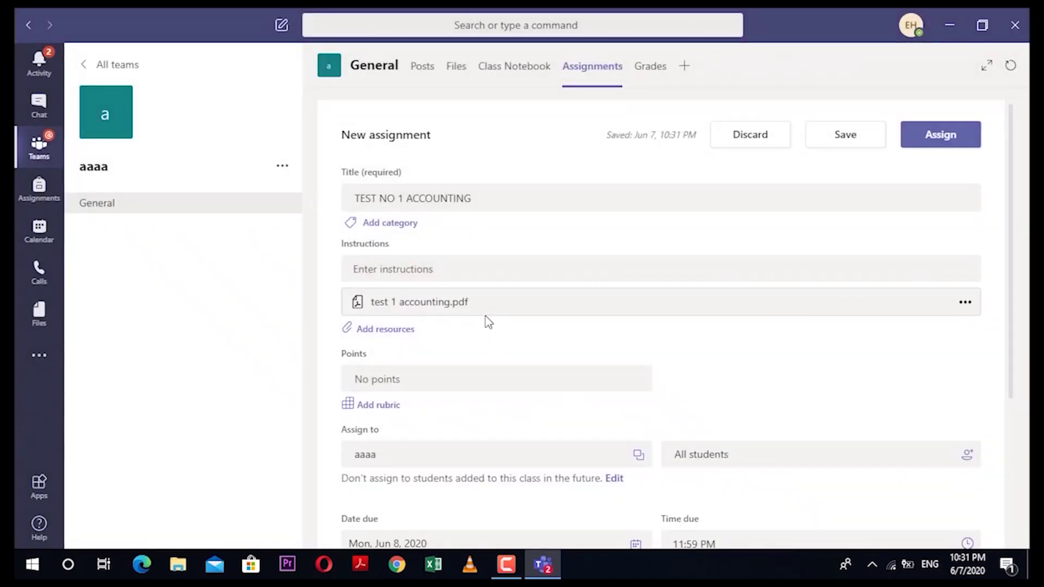
Step: Set the assignment's points to 20
scroll(483, 321, down, 1)
click(412, 311)
scroll(412, 311, up, 1)
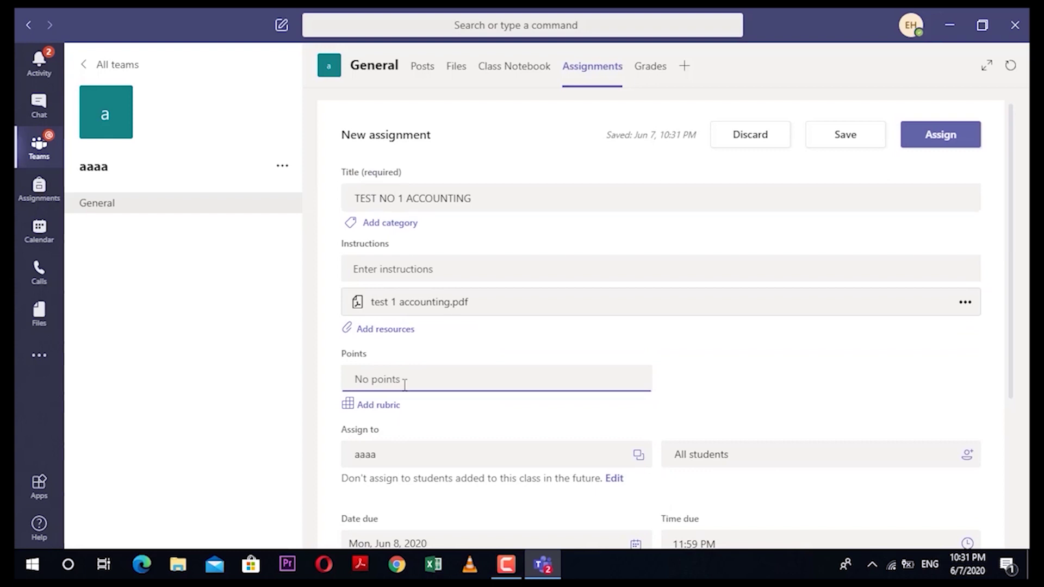
text(20)
click(820, 327)
Step: Review the Mon, Jun 8, 2020 due date calendar and the due time list
scroll(686, 357, down, 2)
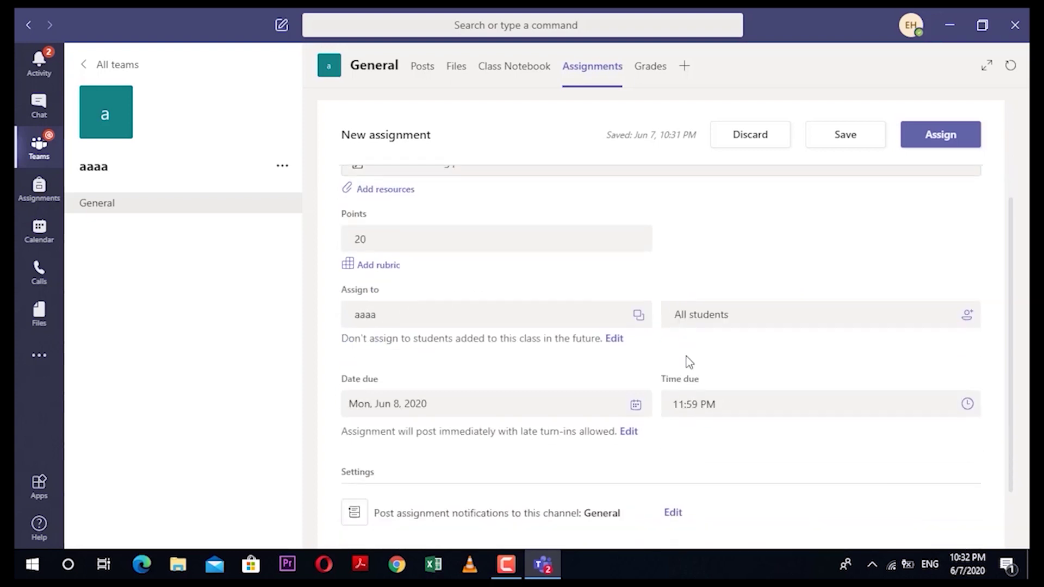
scroll(487, 408, down, 1)
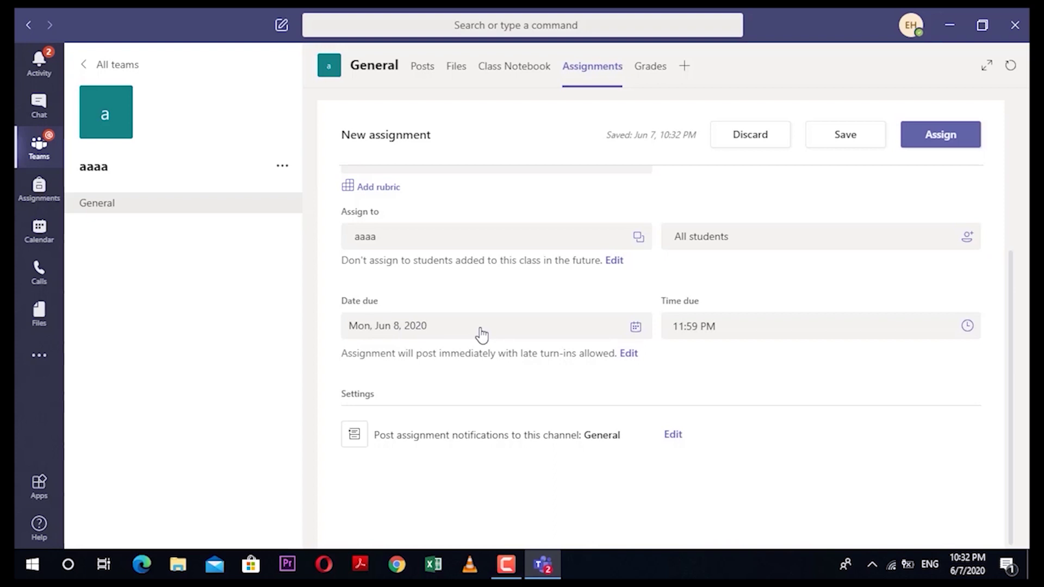
click(443, 330)
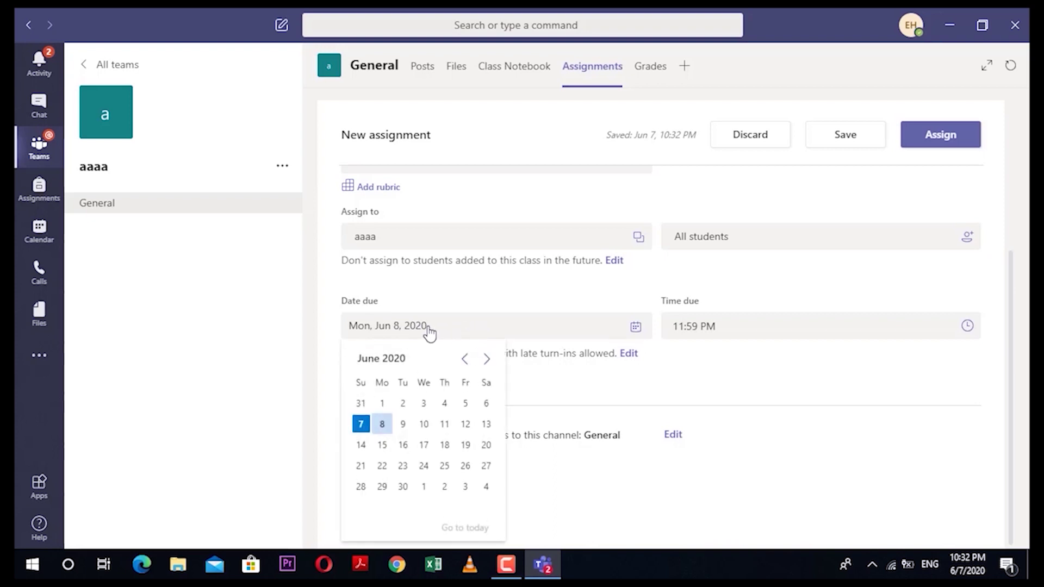
click(736, 329)
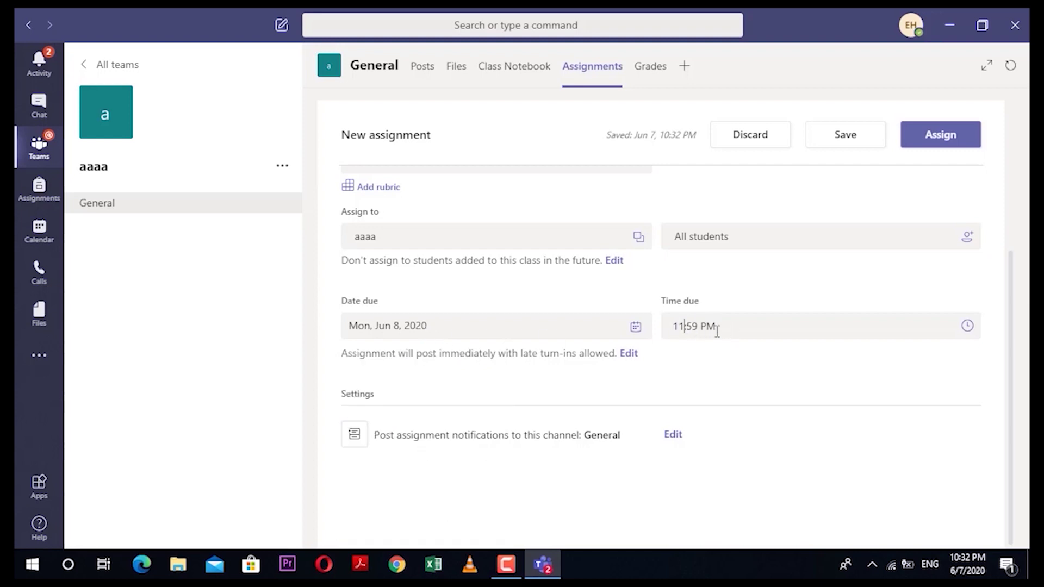
click(967, 328)
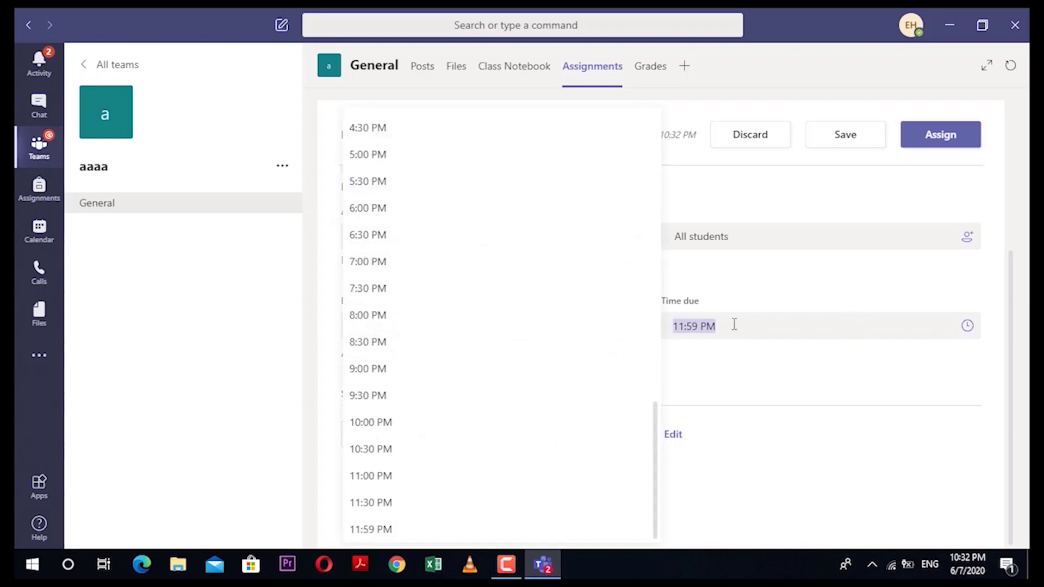
click(749, 358)
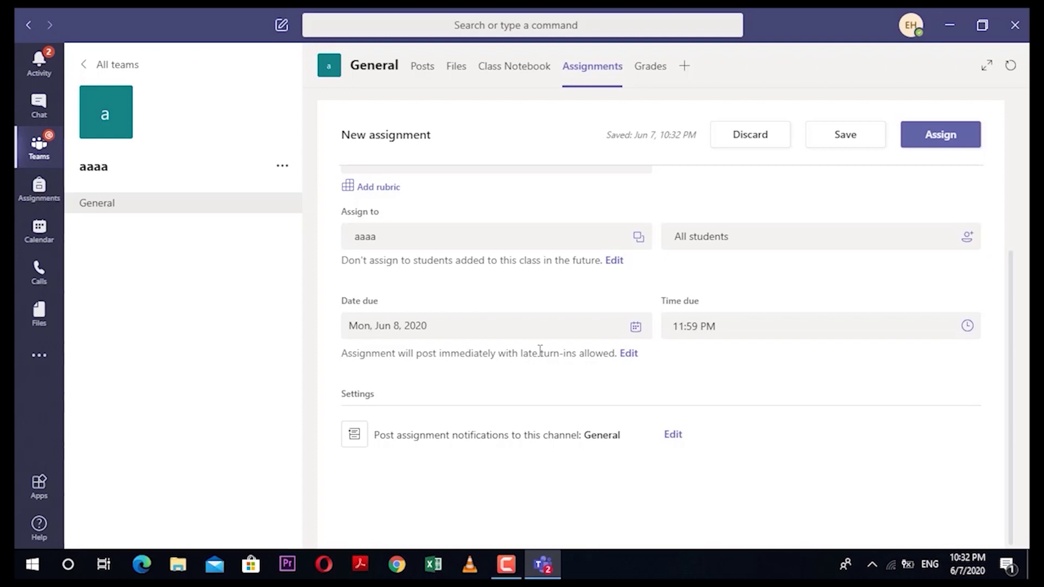
click(636, 328)
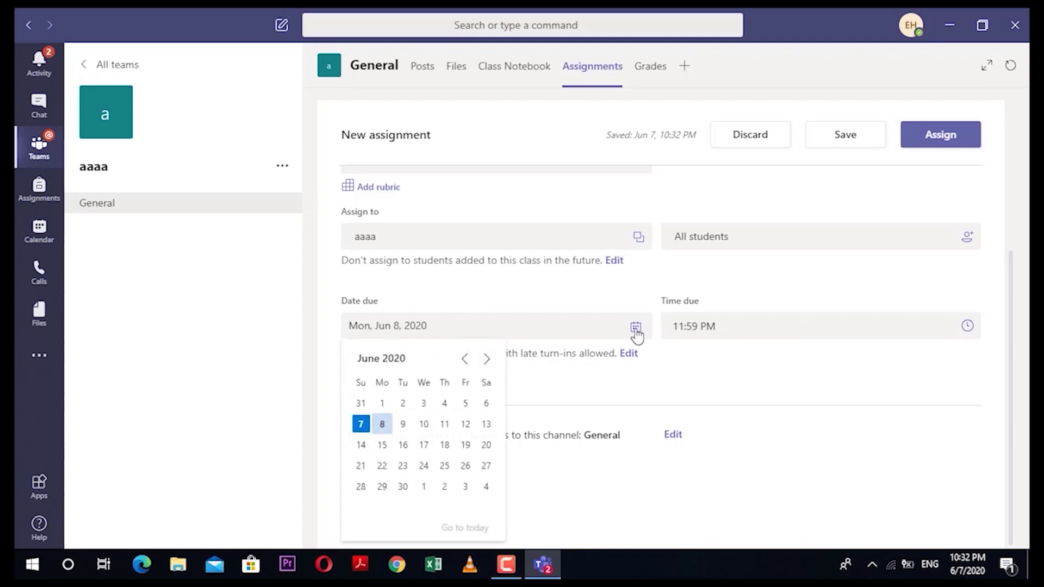
key(Tab)
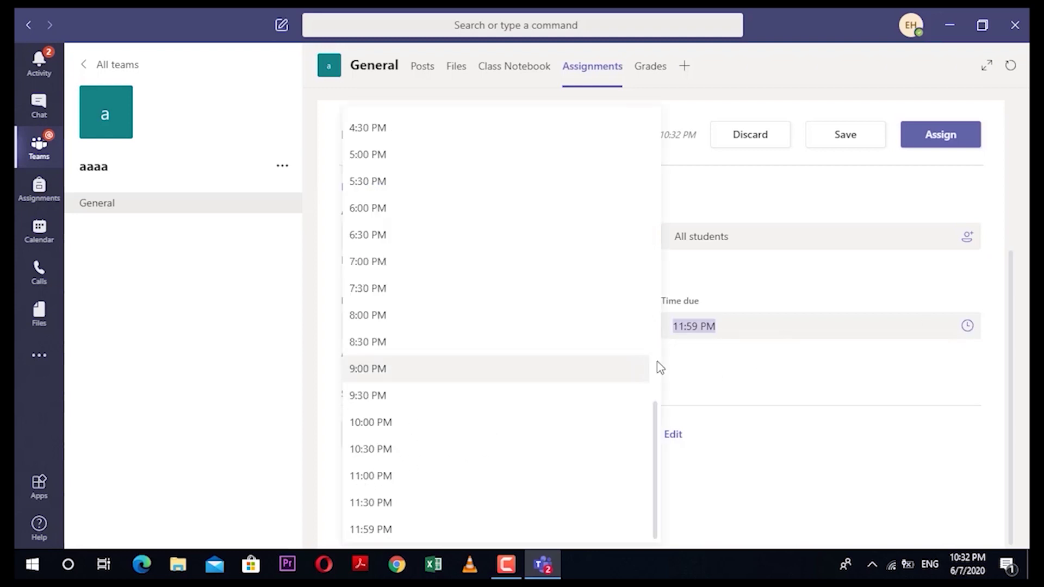
click(800, 364)
click(878, 337)
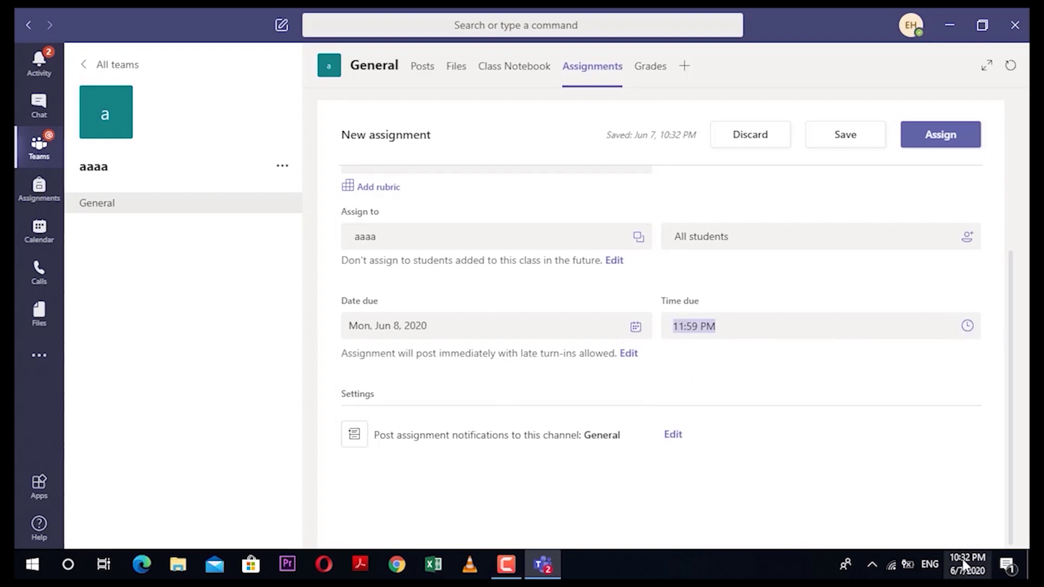
mouse_move(965, 570)
Step: Change the due time from 11:59 PM to 11:00 PM
click(695, 326)
click(966, 328)
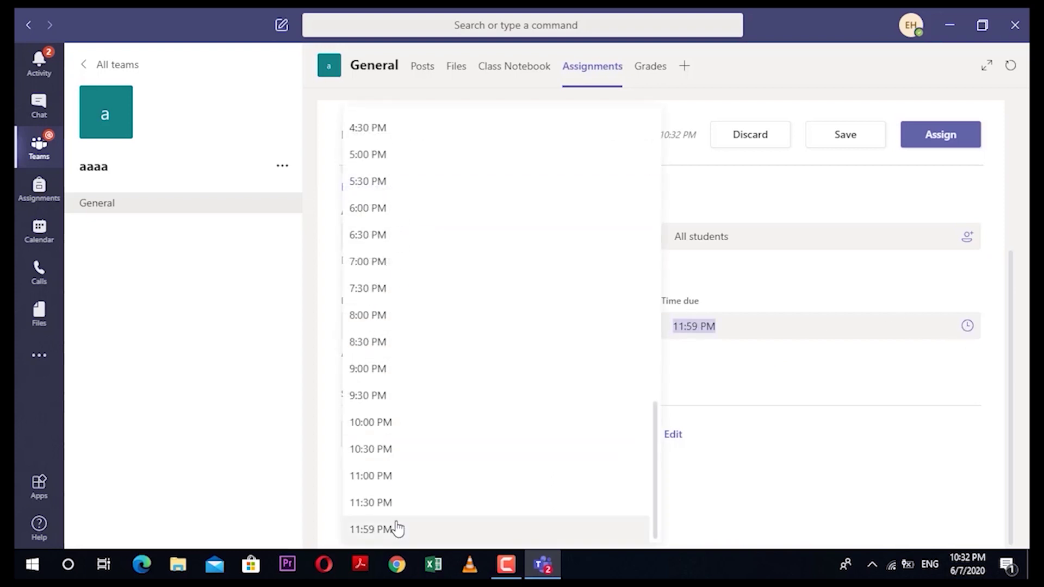
click(754, 414)
click(688, 325)
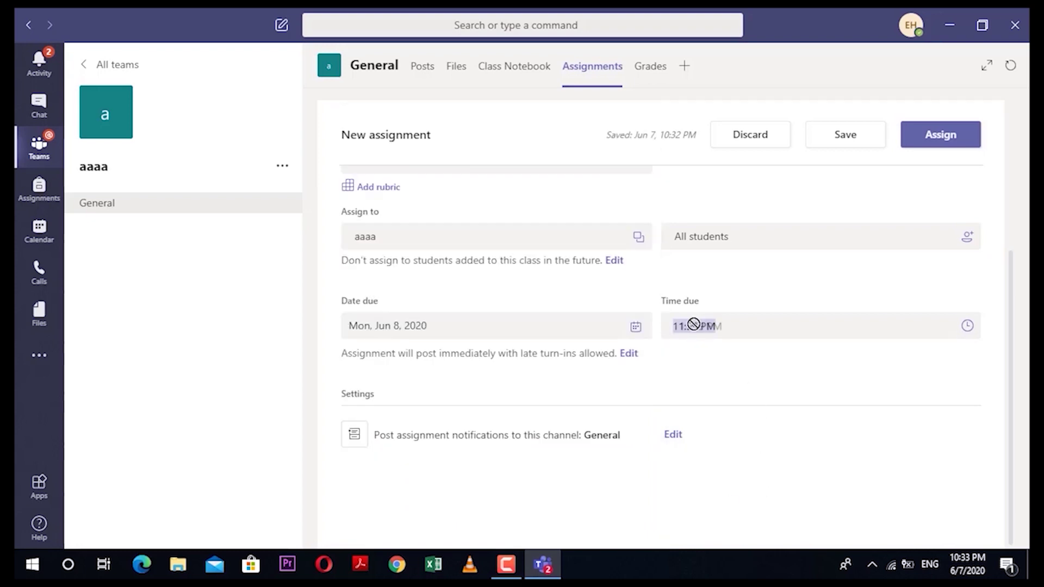
click(694, 326)
key(BackSpace)
key(Delete)
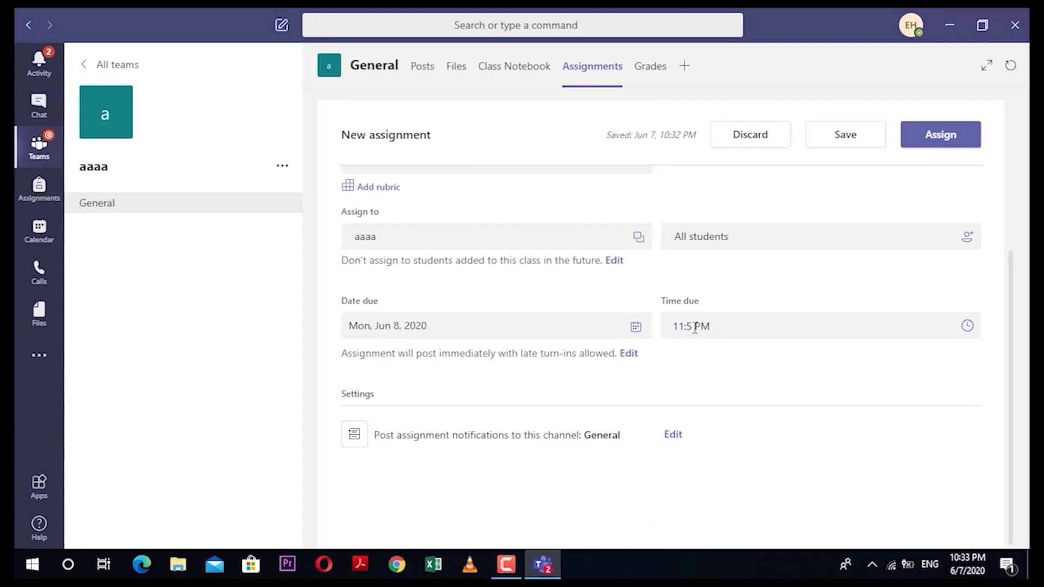
text(00)
click(629, 354)
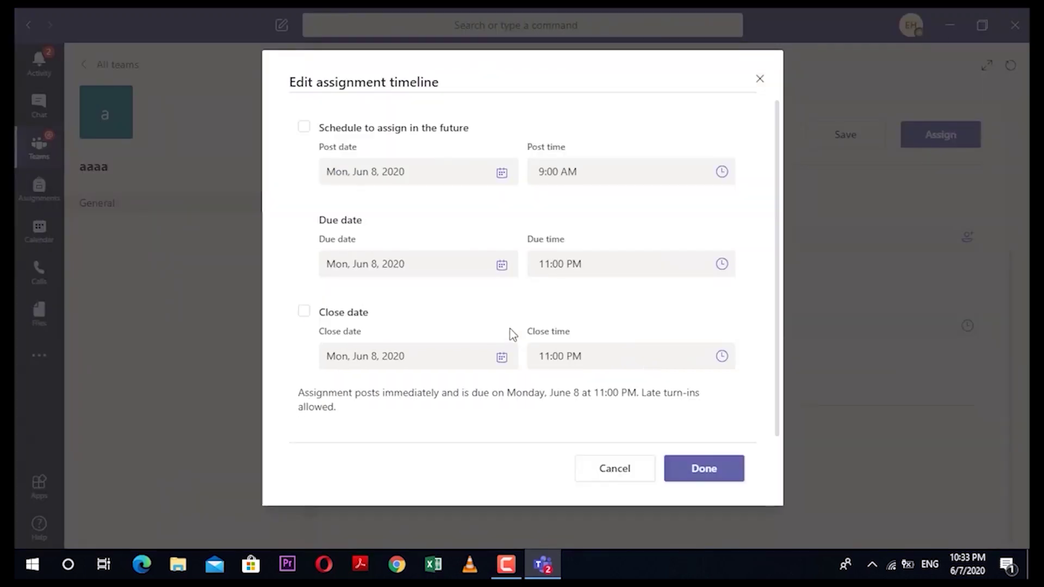
Step: Enable a close date of Mon, Jun 8, 2020 at 11:00 PM so late turn-ins are blocked
click(305, 314)
click(704, 469)
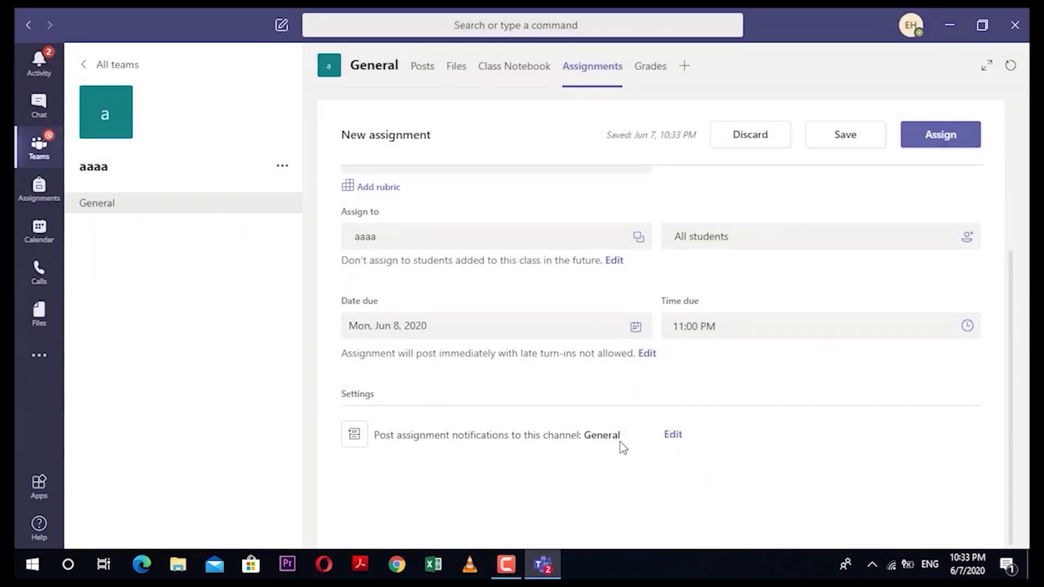
Step: Assign TEST NO 1 ACCOUNTING, check its card in Posts, and go back to Assignments
click(947, 144)
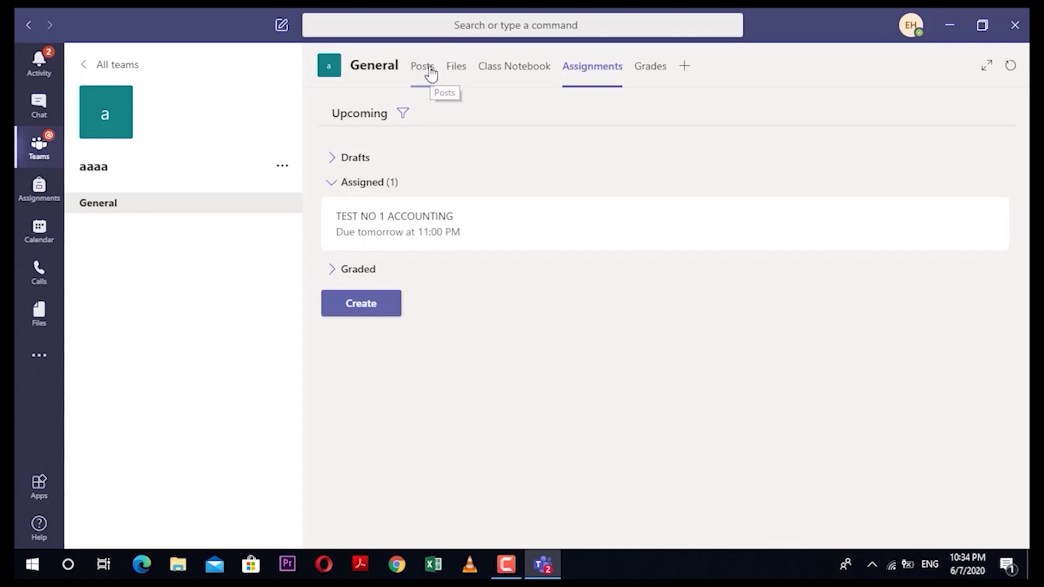
click(431, 73)
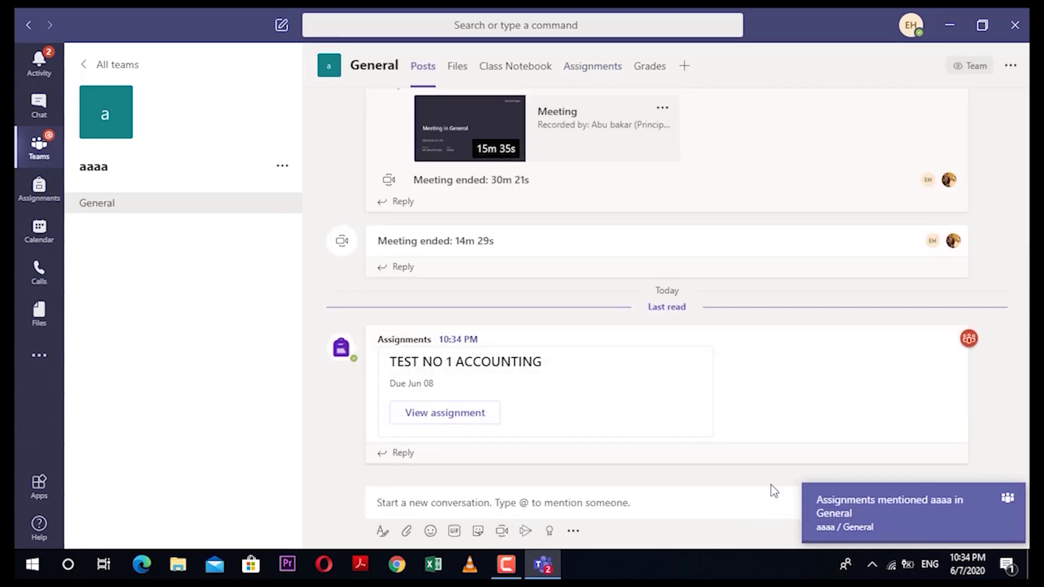
mouse_move(879, 515)
click(960, 505)
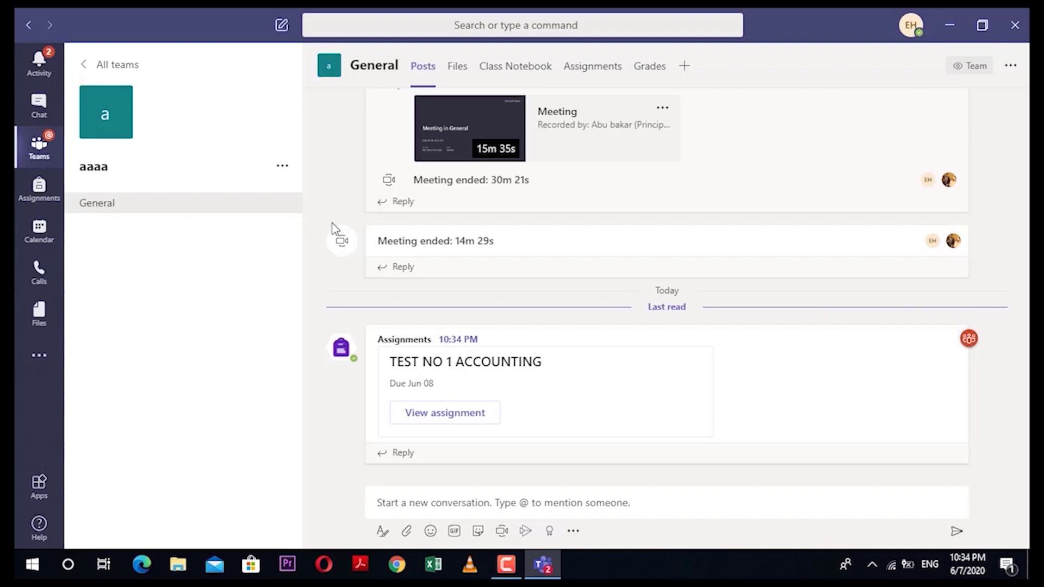
click(584, 72)
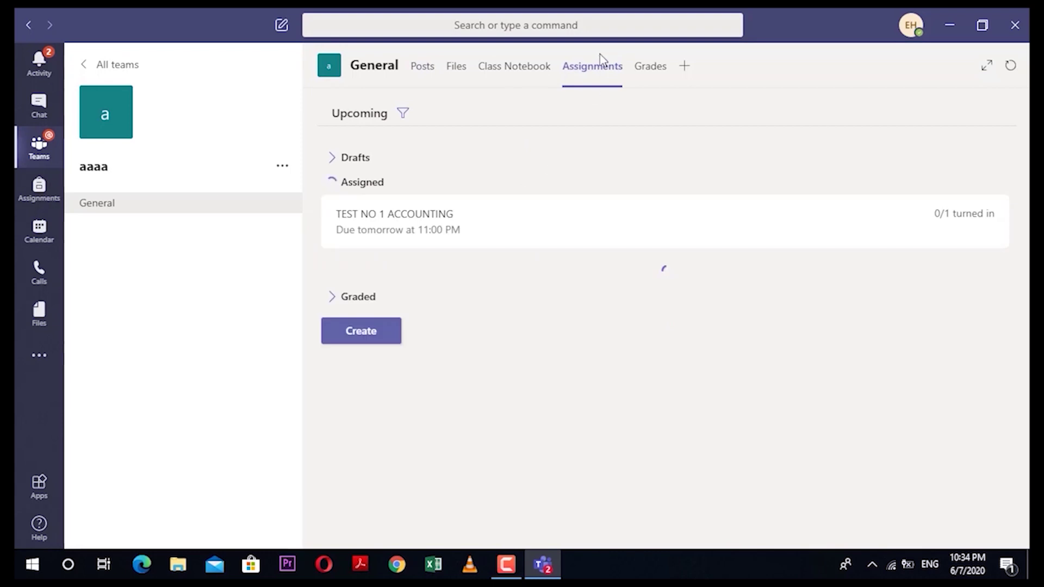
Step: Open TEST NO 1 ACCOUNTING's grading page and the student's turned-in acc 1 ans.pdf
click(415, 232)
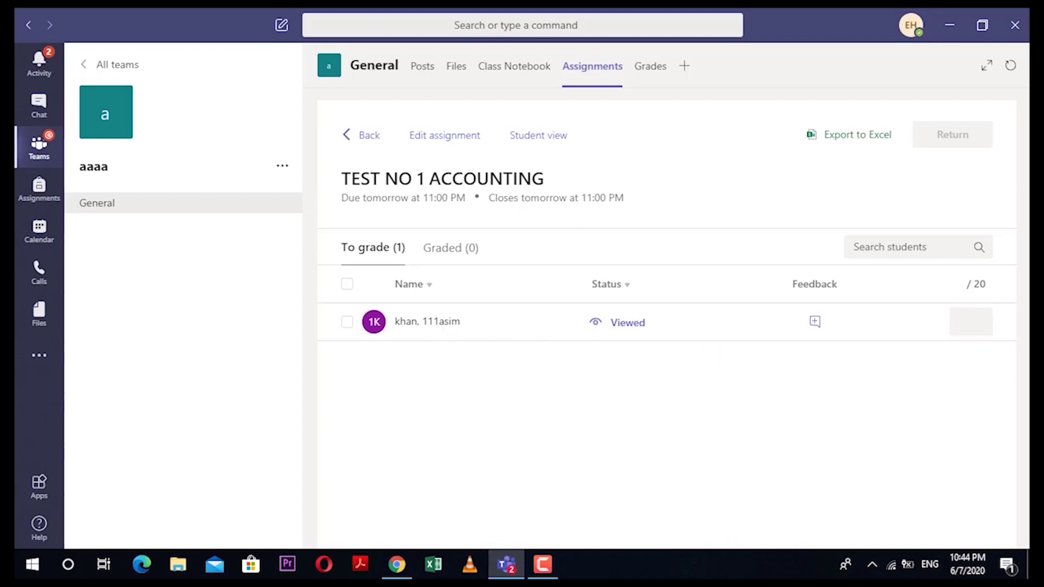
click(550, 560)
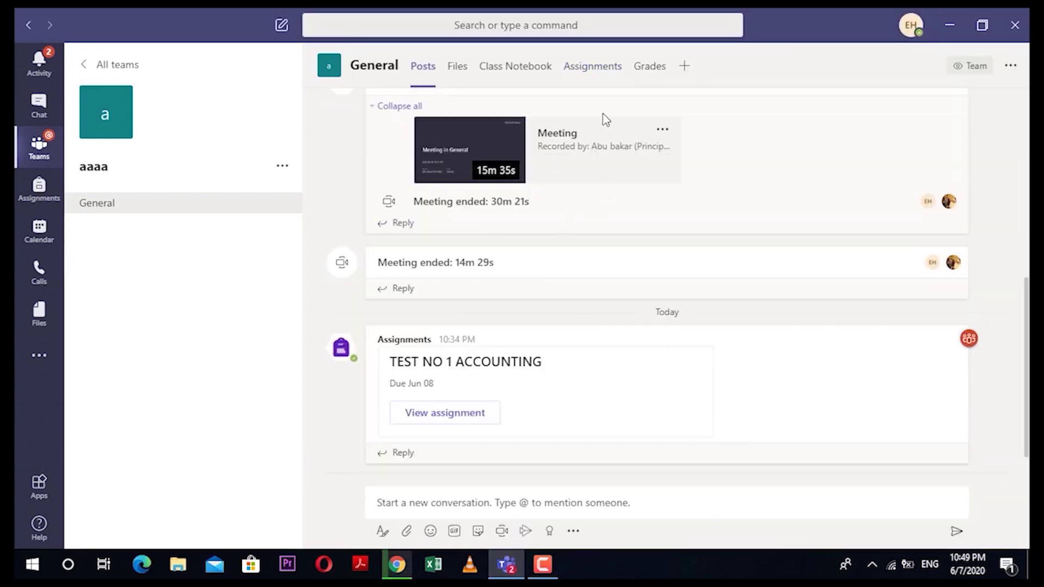
click(594, 69)
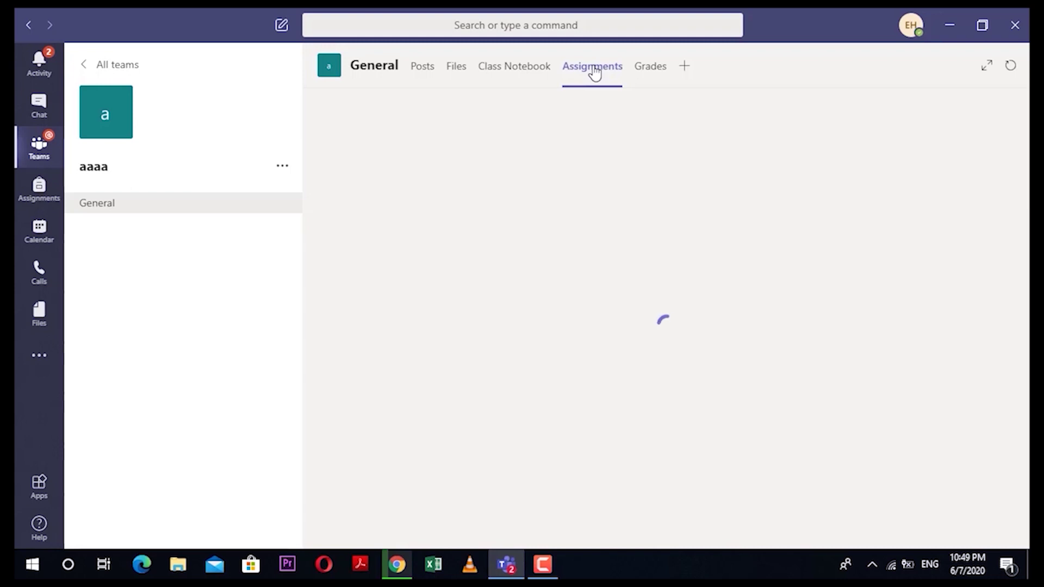
click(442, 225)
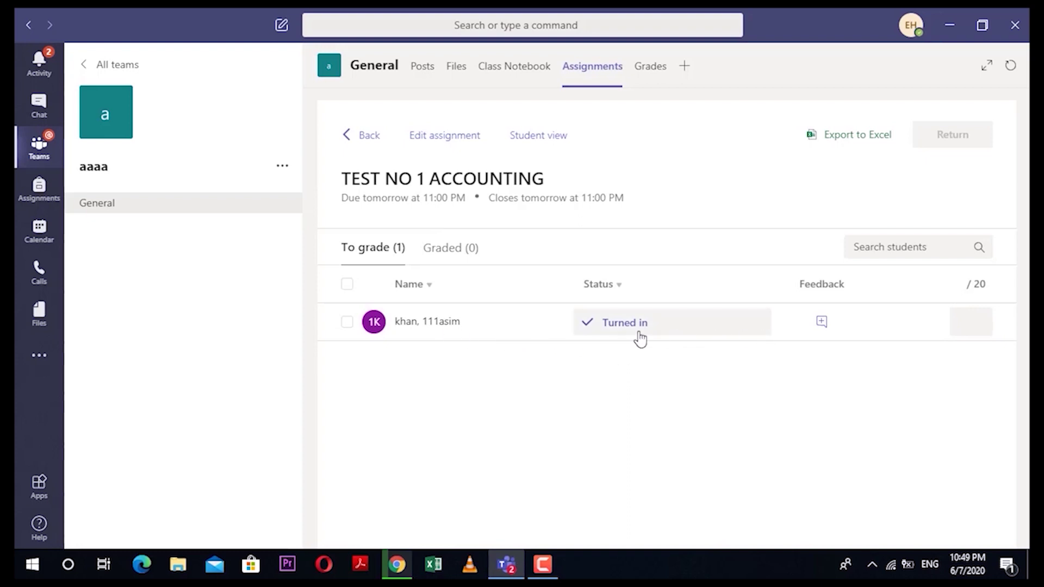
click(443, 324)
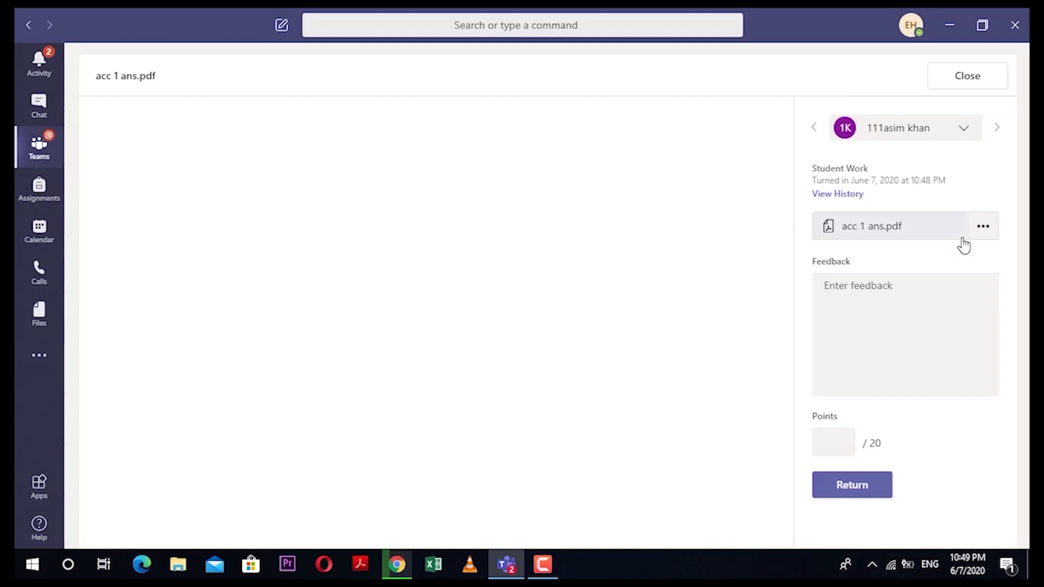
Step: Download acc 1 ans.pdf from the submission panel, saving it as acc 1 ans (1).pdf
click(983, 228)
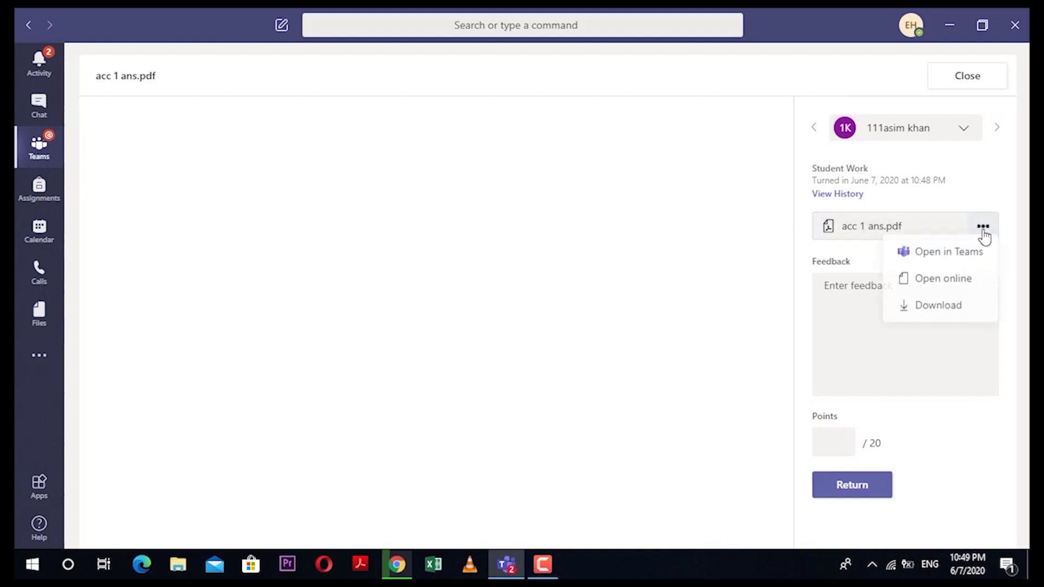
click(936, 305)
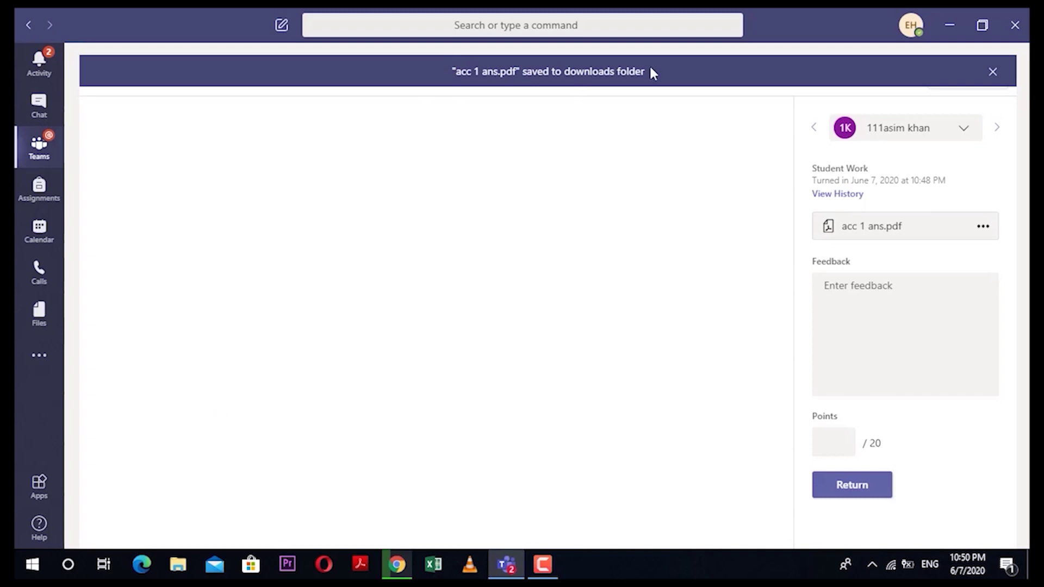
click(875, 316)
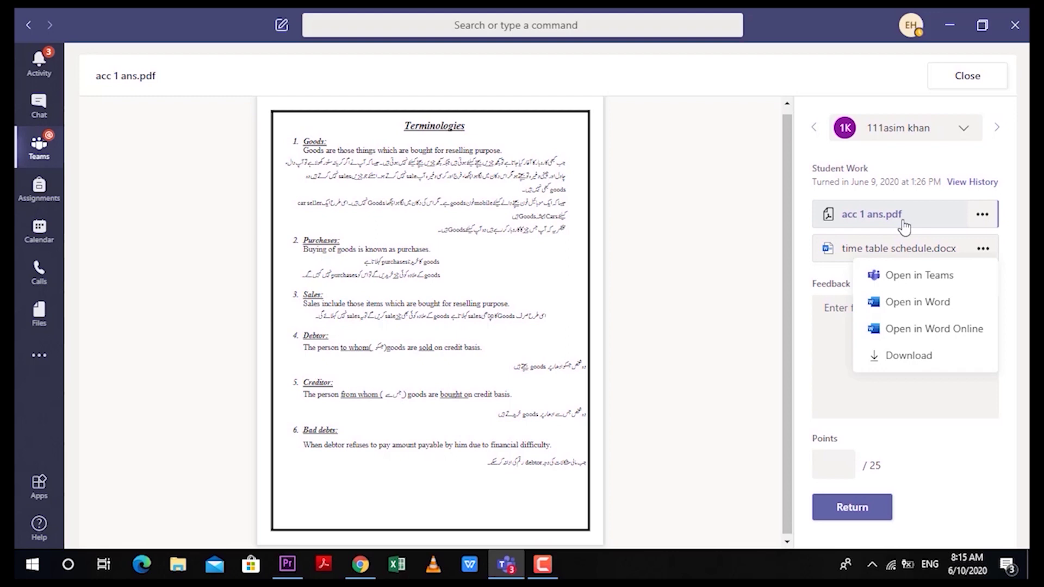
click(990, 217)
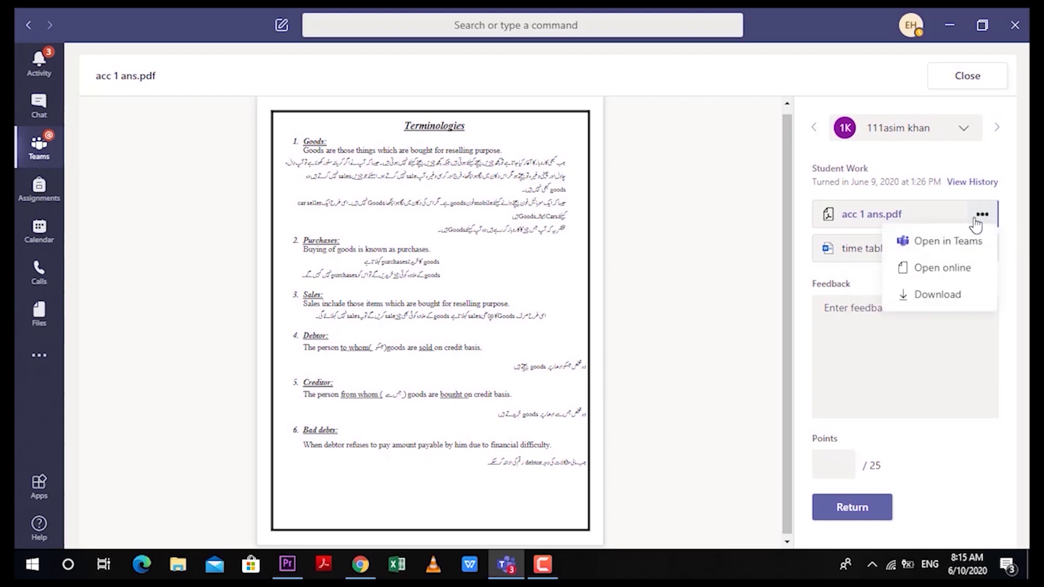
click(956, 306)
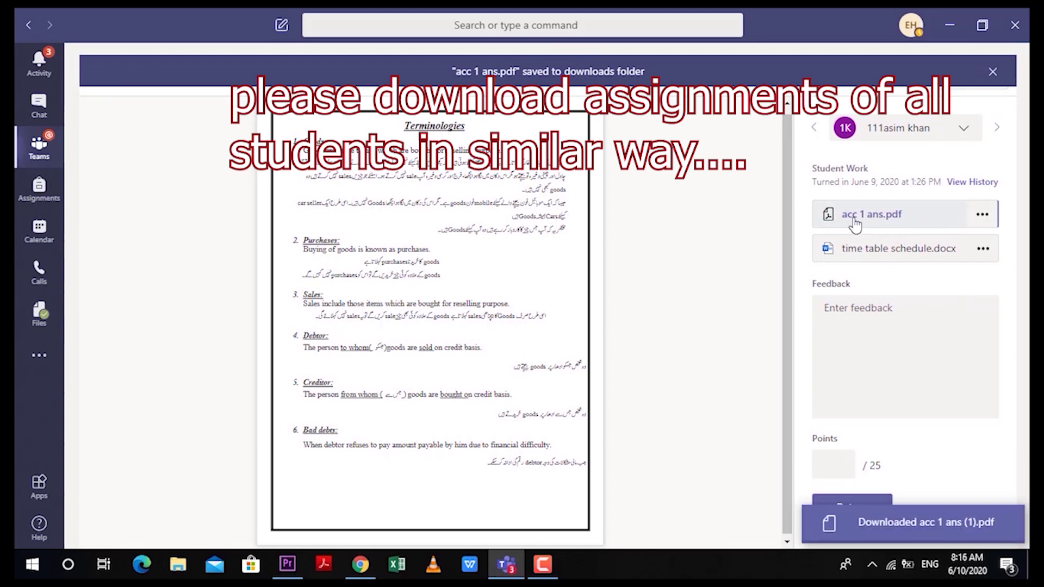
Step: In Downloads, rename the acc 1 ans file to the student's roll number and name
click(952, 26)
click(76, 126)
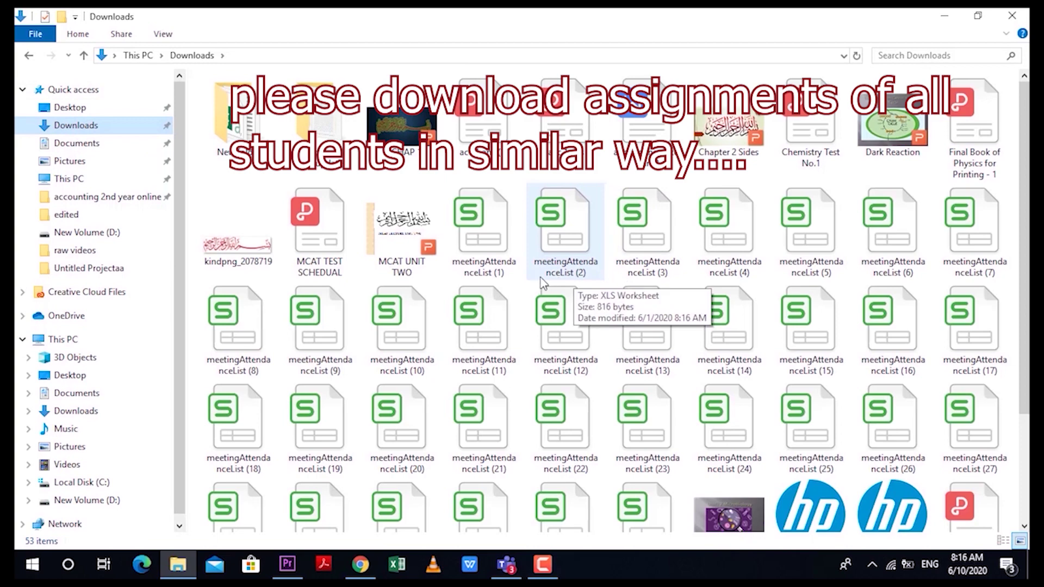
scroll(560, 283, down, 3)
scroll(504, 289, up, 3)
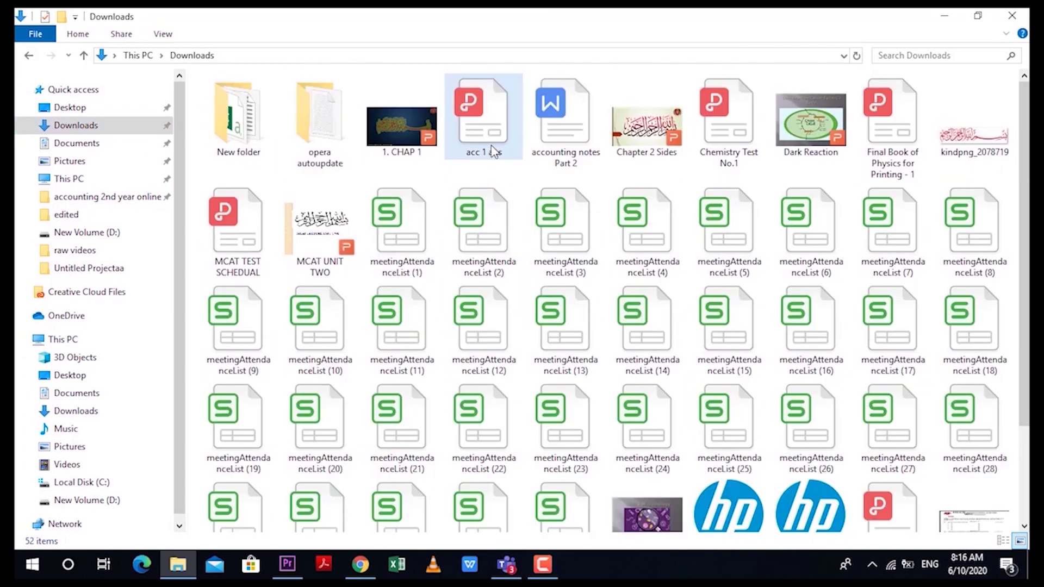
click(490, 159)
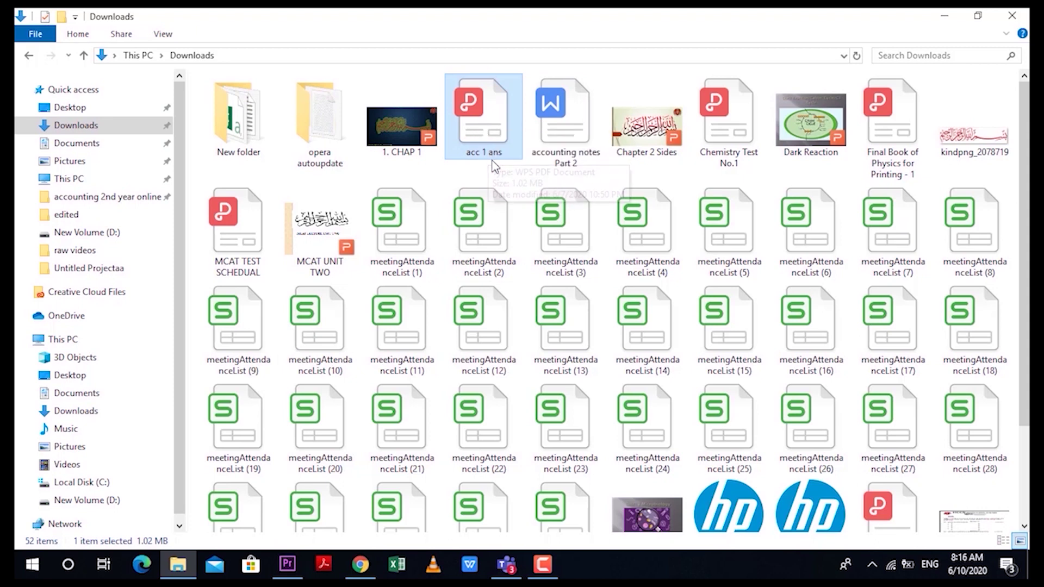
click(489, 155)
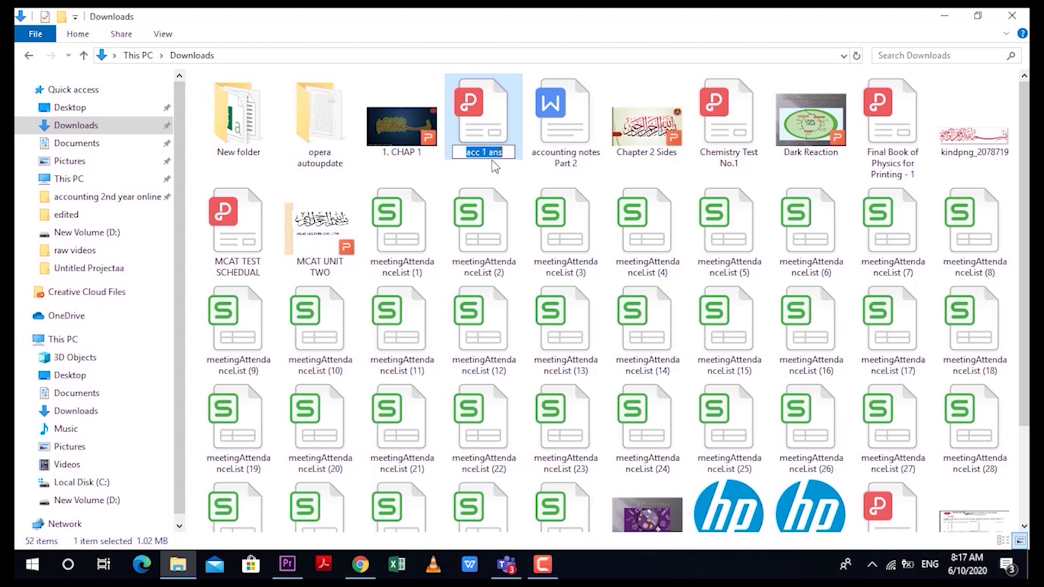
key(BackSpace)
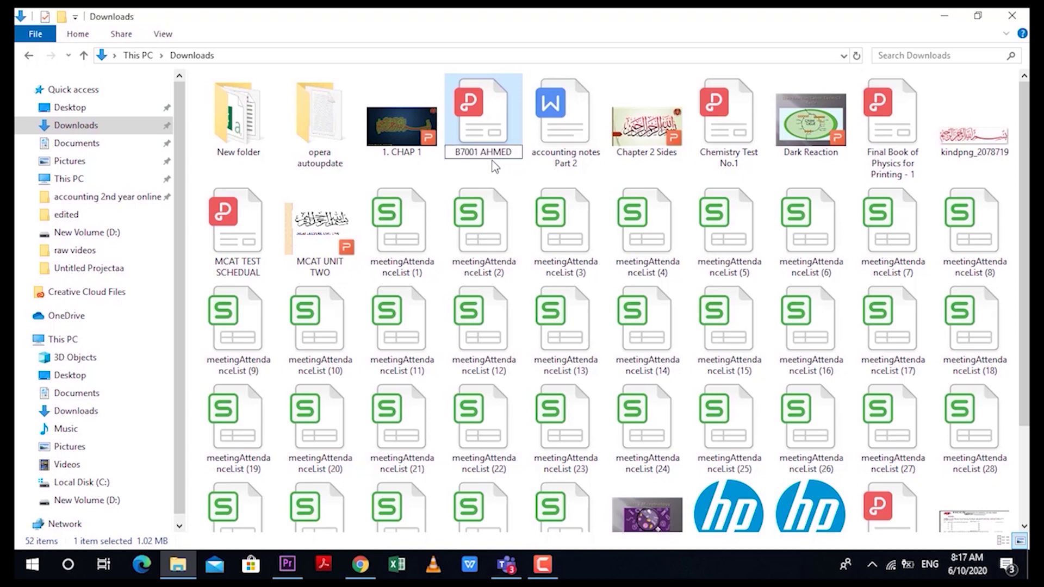
click(506, 159)
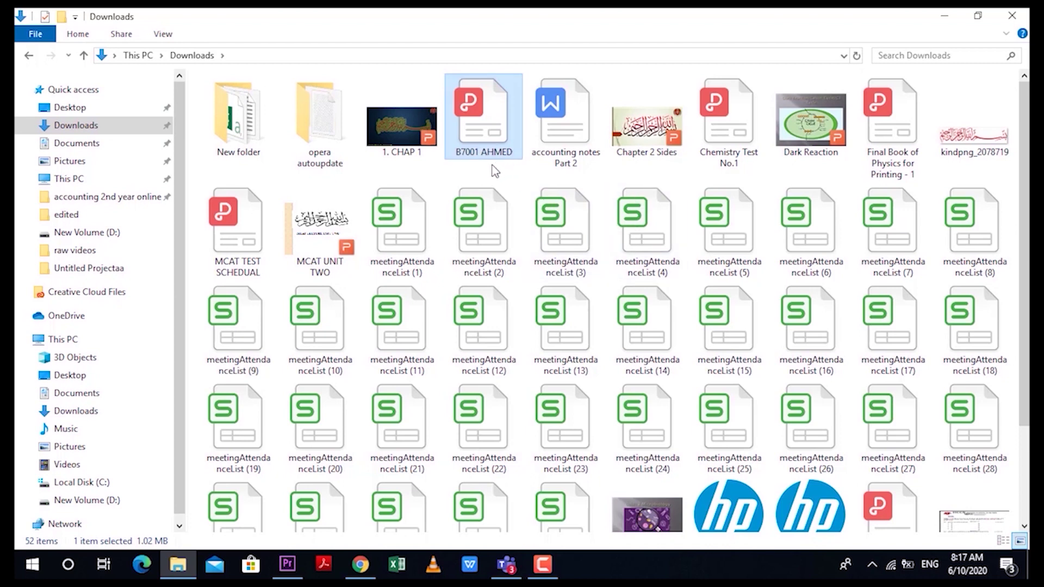
Step: Recheck the new file name, leave it unchanged, and clear the file selection
click(510, 158)
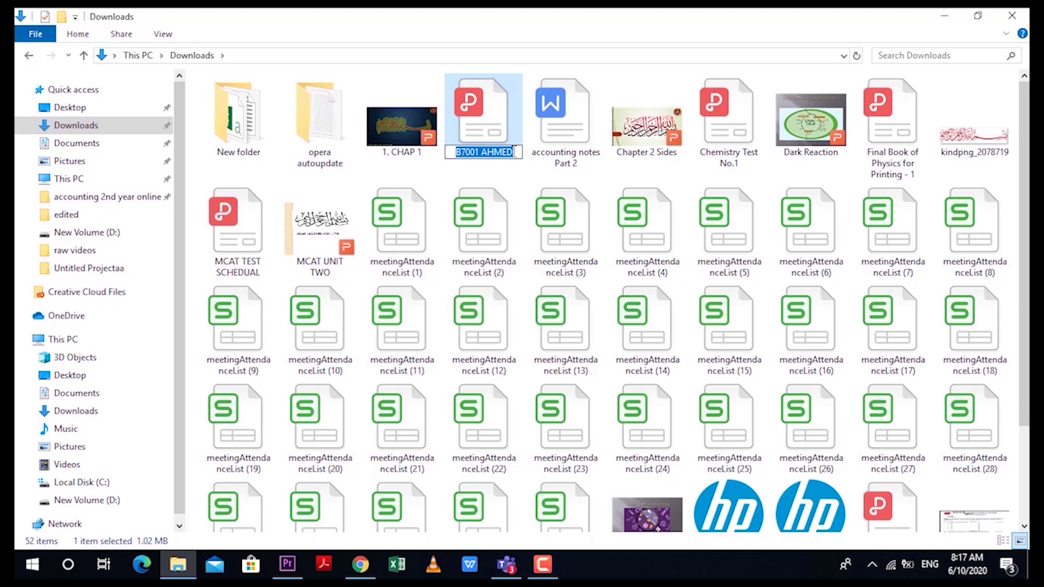
click(514, 152)
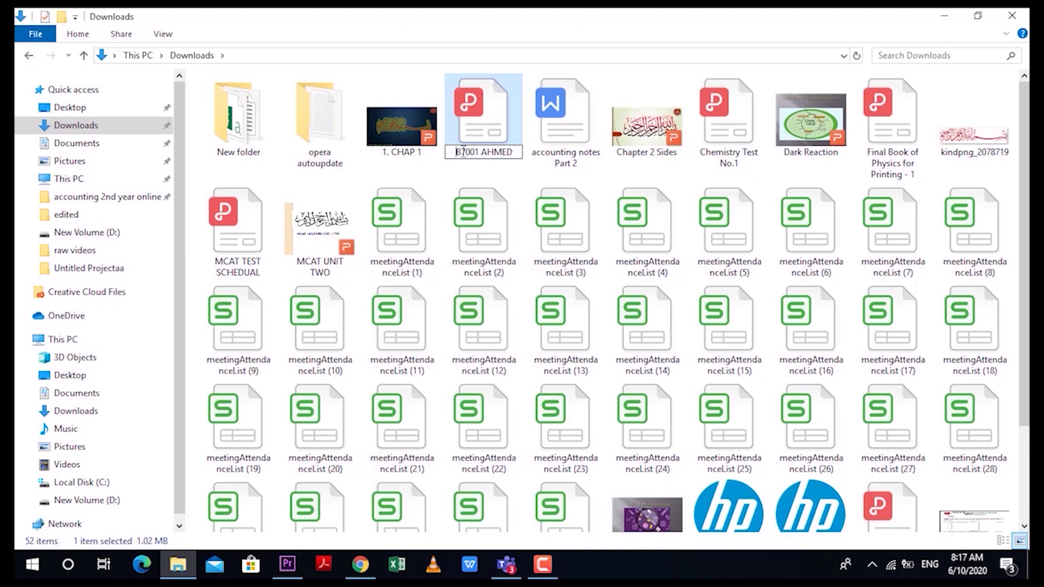
drag(464, 151, 481, 151)
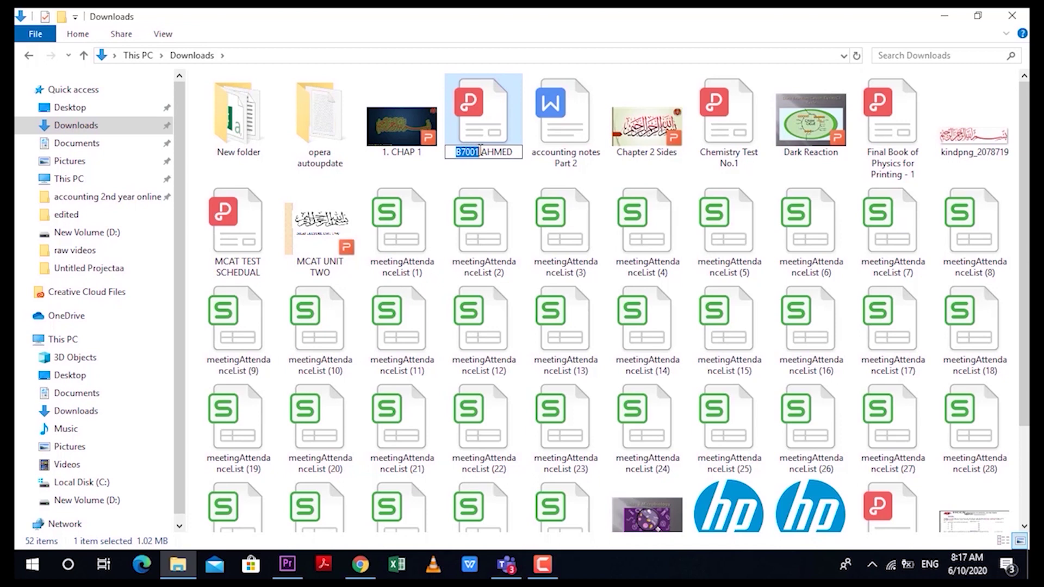
click(503, 174)
click(471, 200)
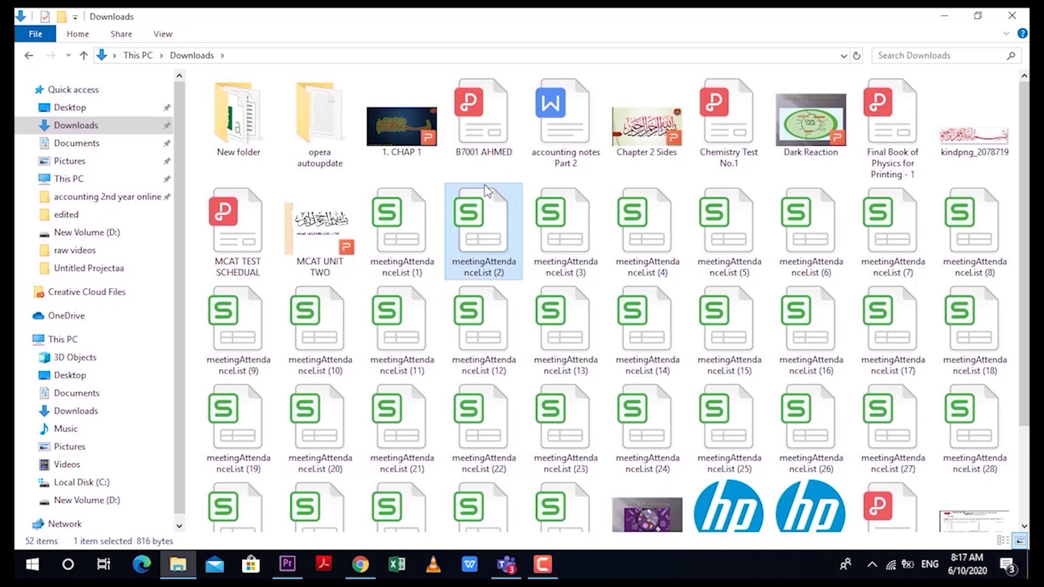
click(496, 177)
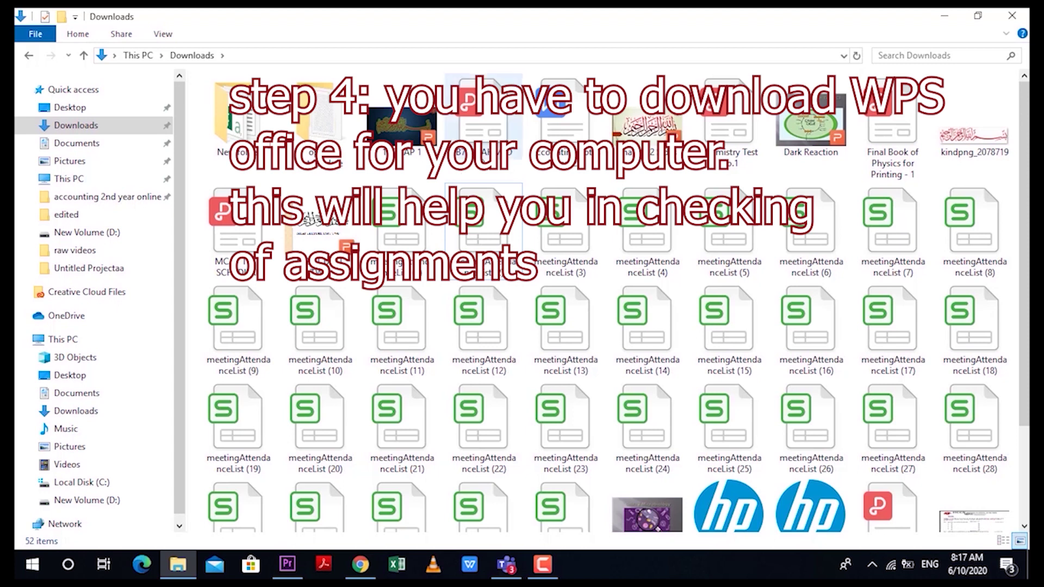
Step: Open the renamed student PDF with Adobe Acrobat Reader DC
right_click(486, 102)
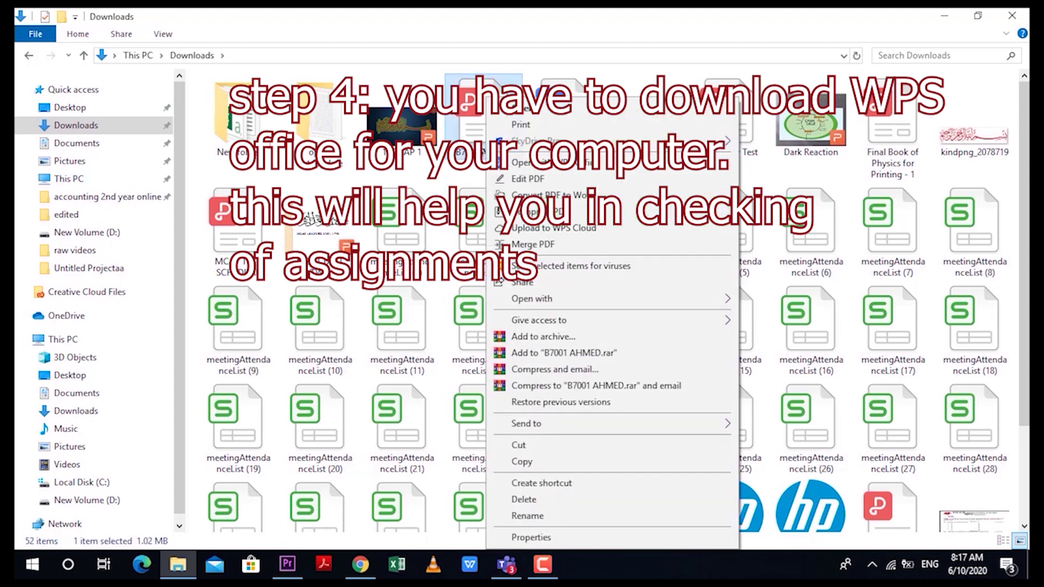
key(Escape)
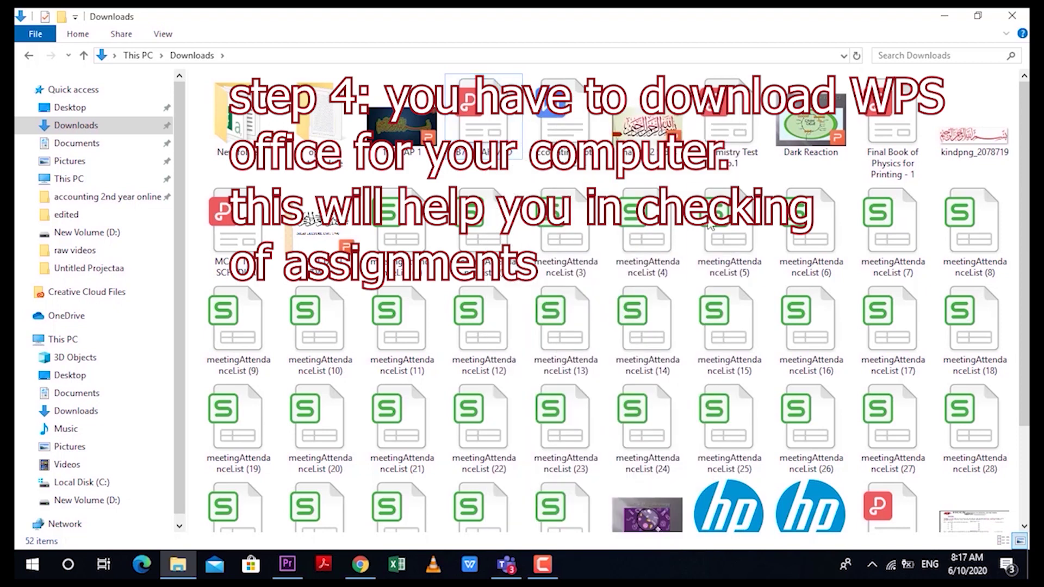
right_click(519, 126)
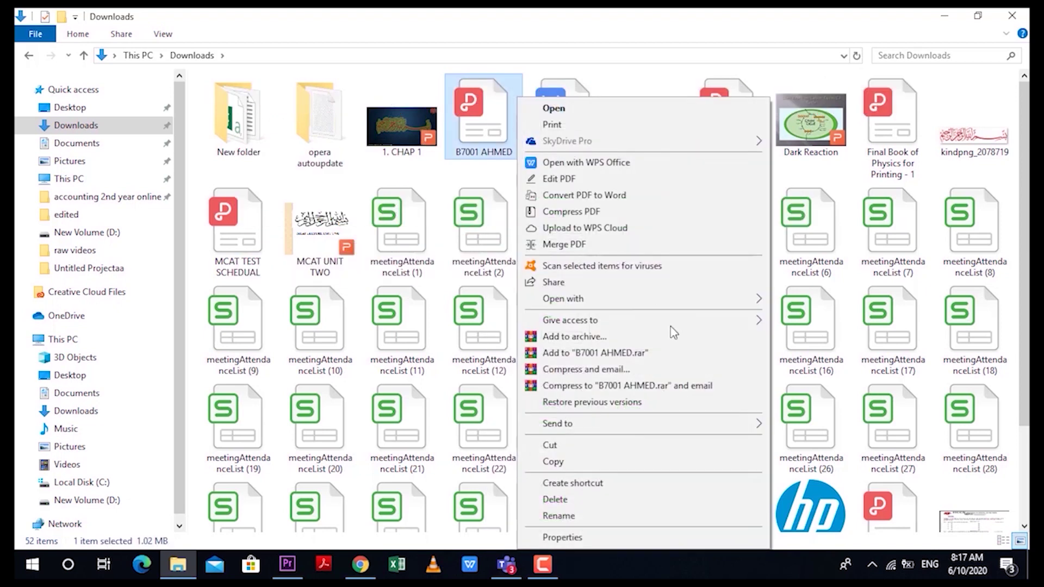
mouse_move(683, 298)
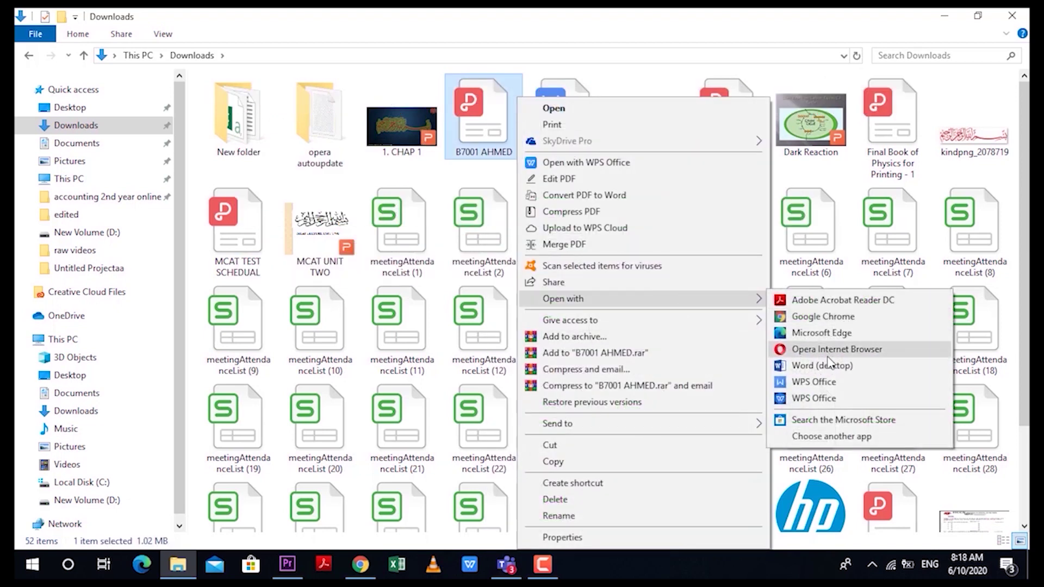
click(820, 302)
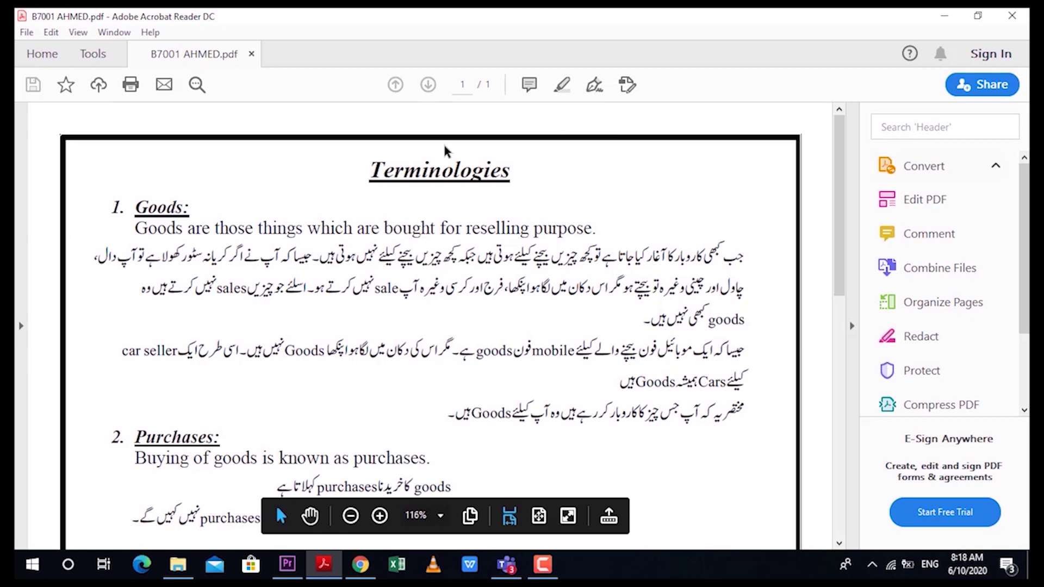
Step: Try the Fill & Sign text box and Sign options, then cancel both
click(596, 86)
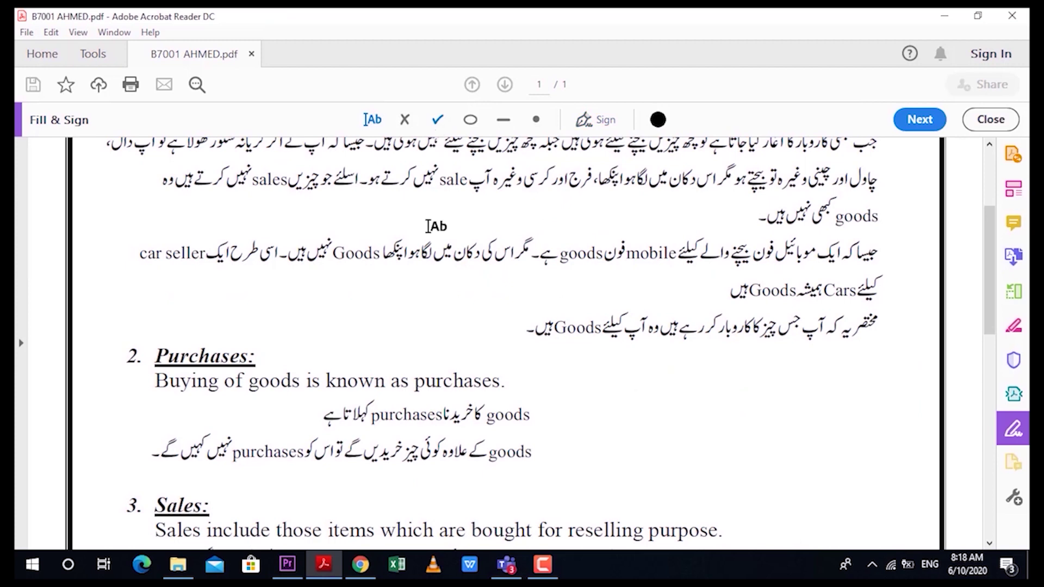
click(397, 231)
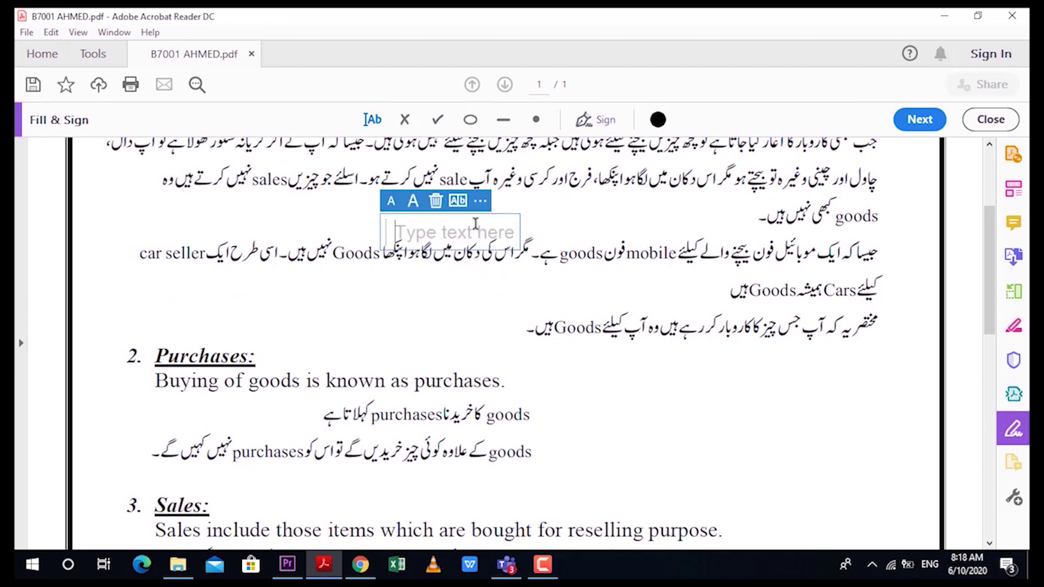
key(Escape)
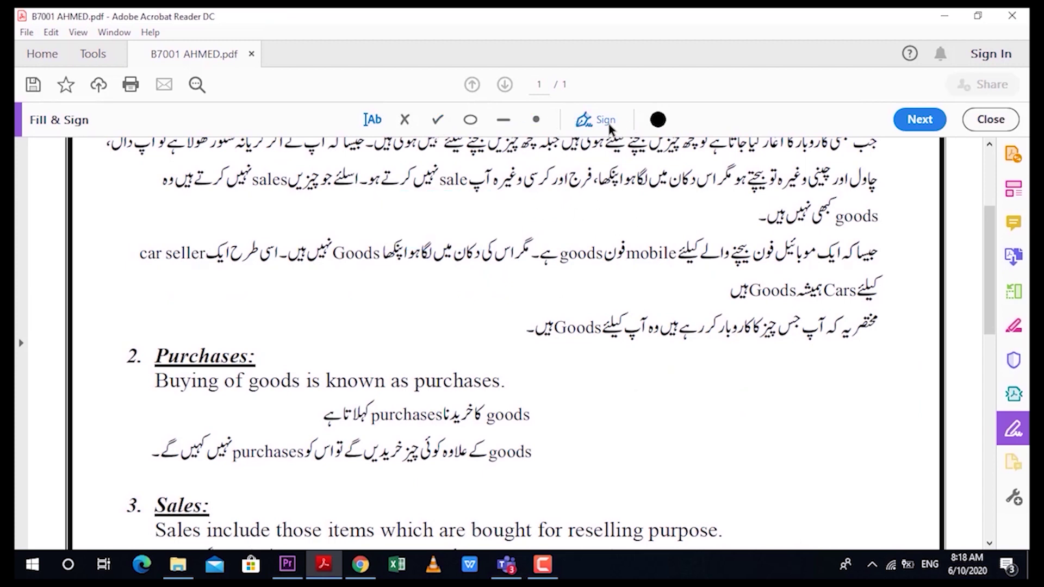
click(610, 126)
key(Escape)
Step: From File Explorer, open the student's PDF with WPS Office
key(alt+Tab)
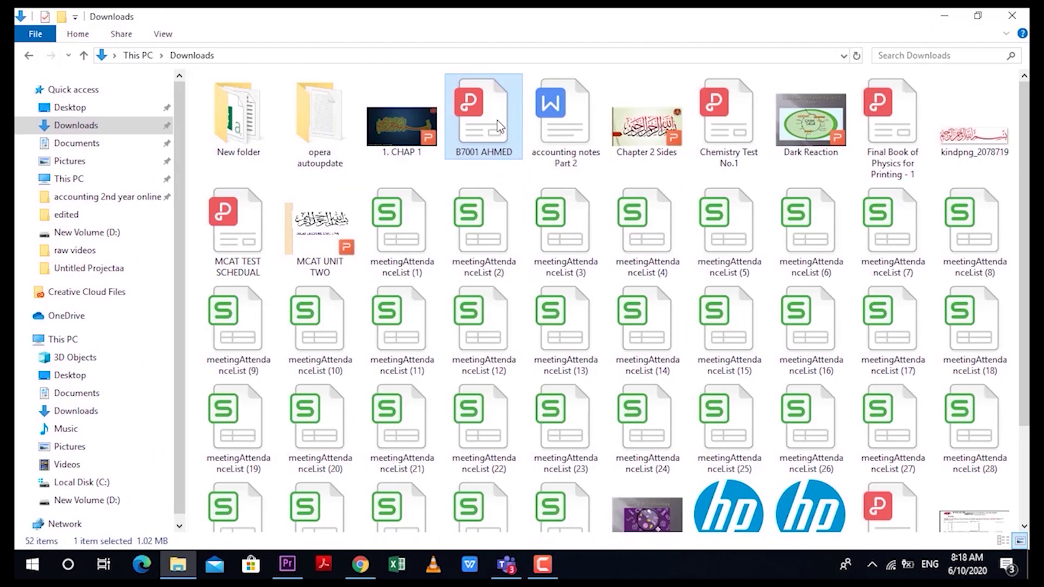
right_click(500, 126)
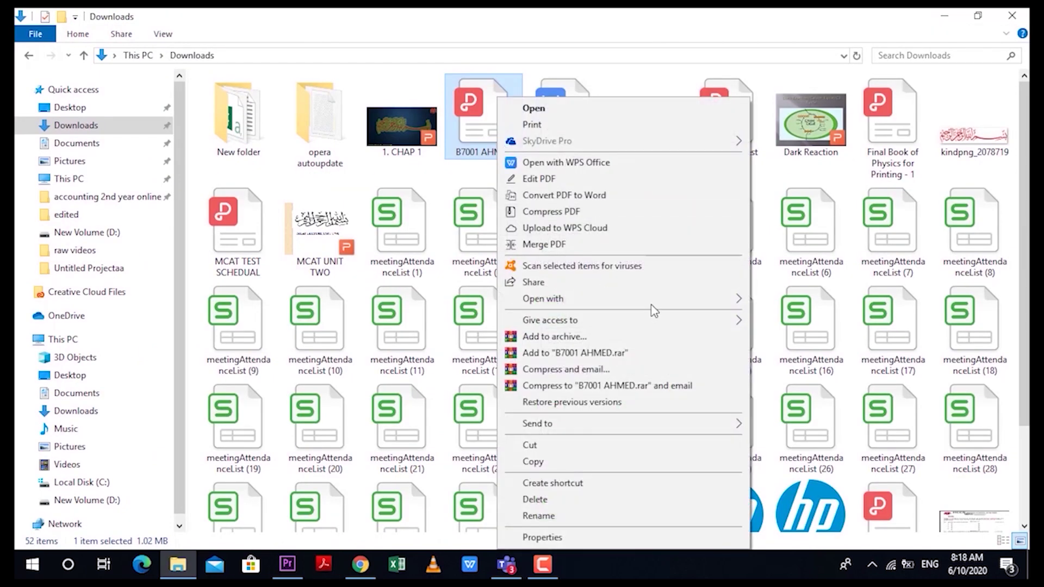
mouse_move(658, 304)
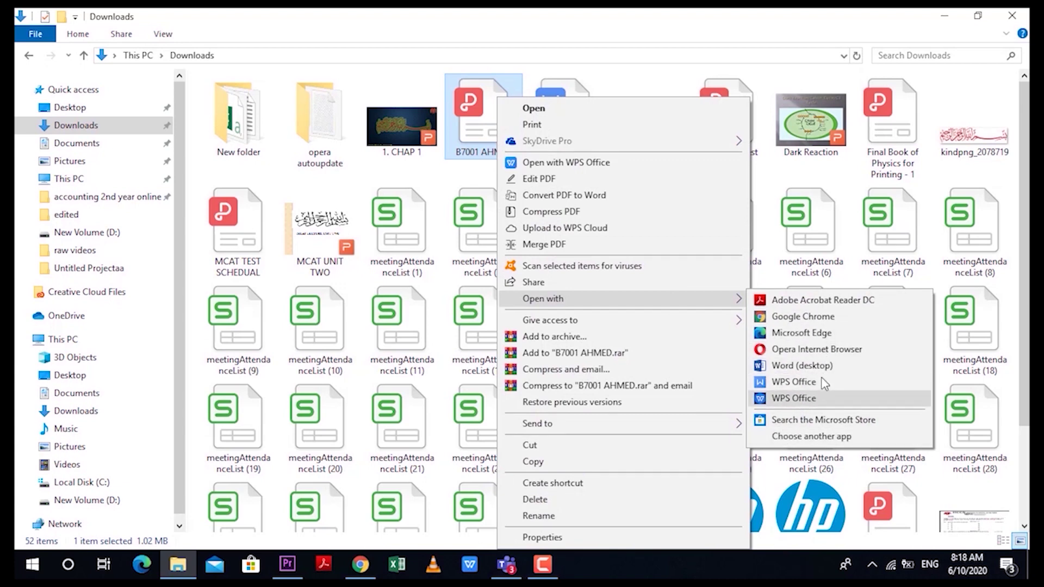
click(794, 382)
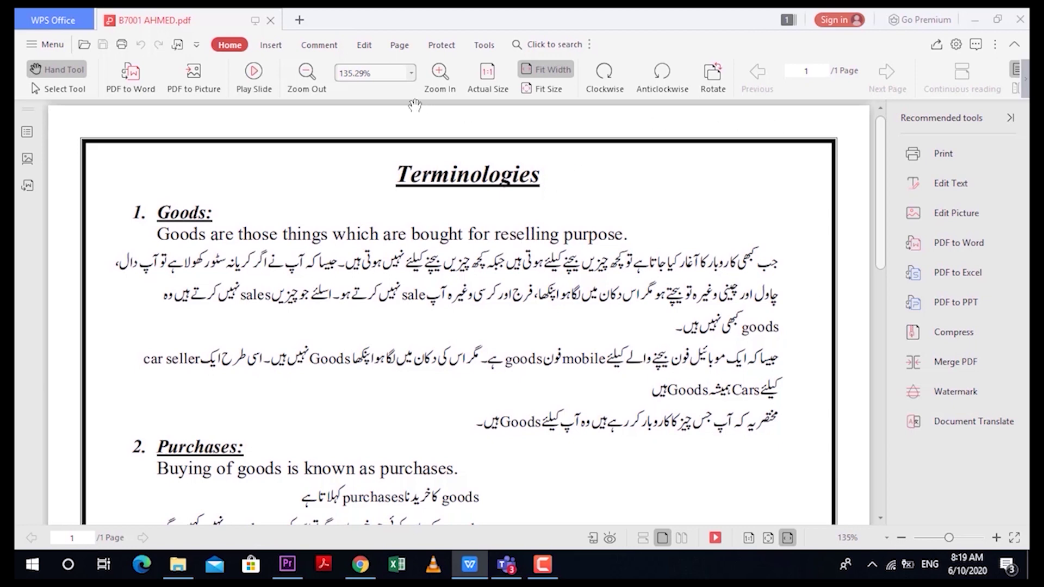
Step: Circle key phrases in red with the Graffiti pen and write 'Purpose' above them
click(272, 45)
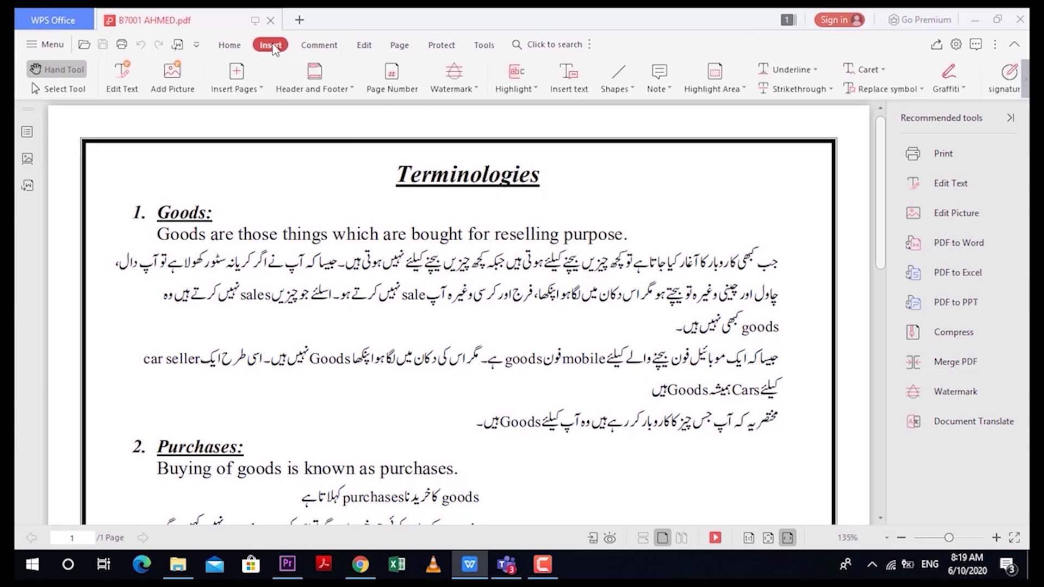
click(949, 79)
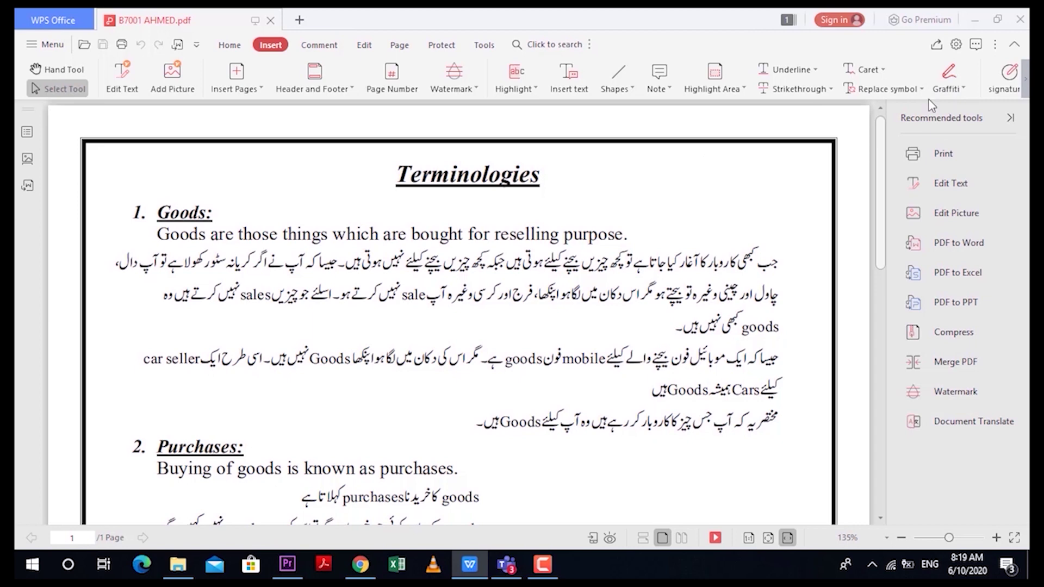
drag(314, 311, 443, 224)
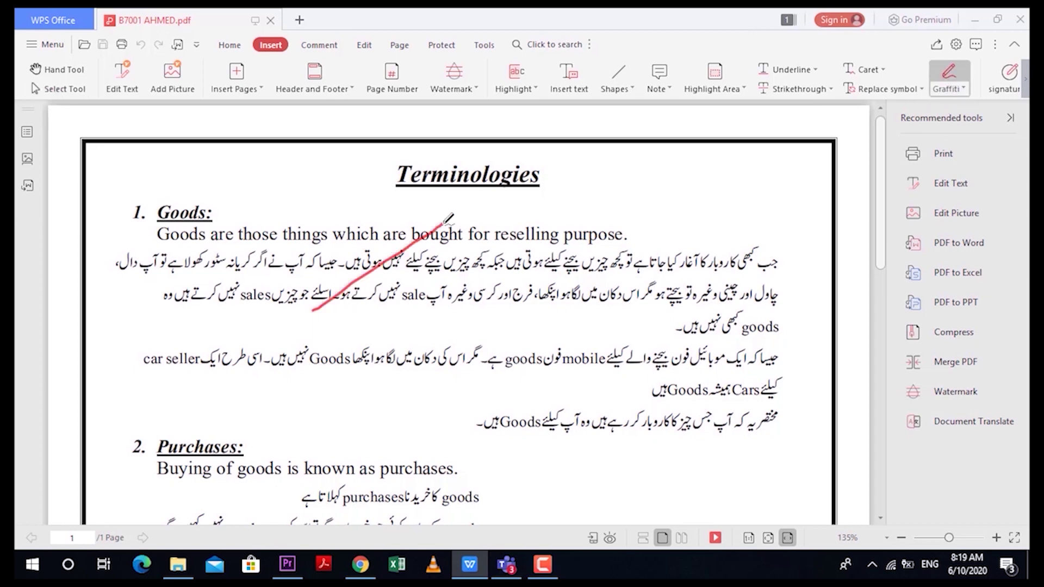
mouse_move(271, 424)
mouse_down()
mouse_move(360, 422)
mouse_move(617, 286)
mouse_up()
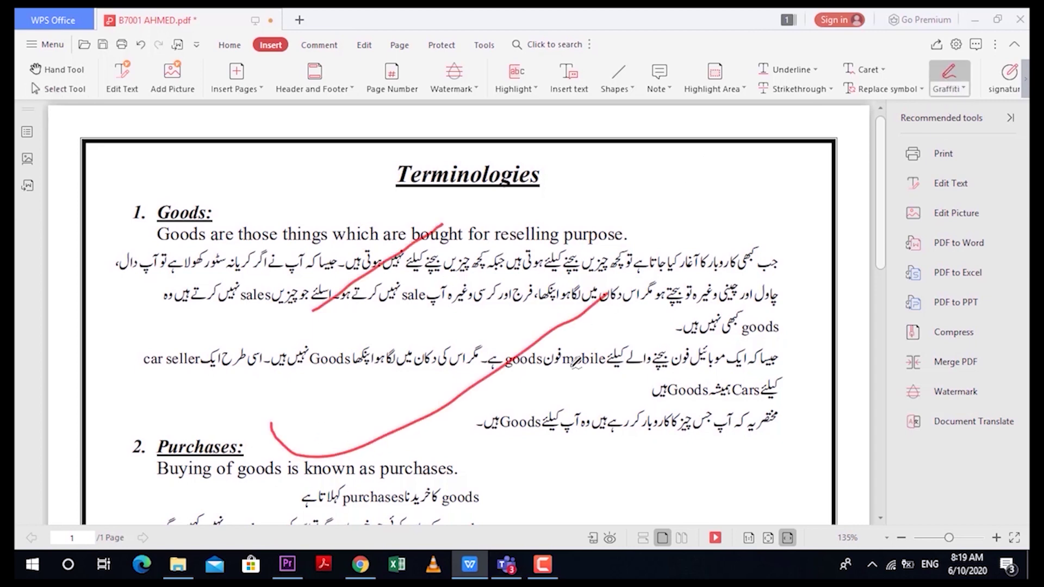
scroll(502, 370, down, 5)
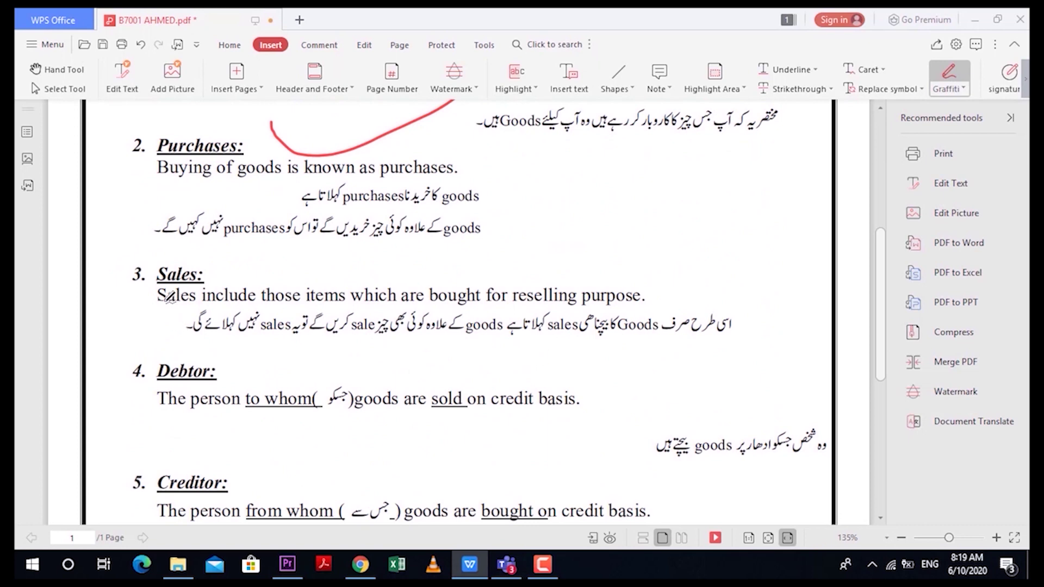
mouse_move(644, 276)
mouse_down()
mouse_move(595, 263)
mouse_move(525, 325)
mouse_move(593, 270)
mouse_up()
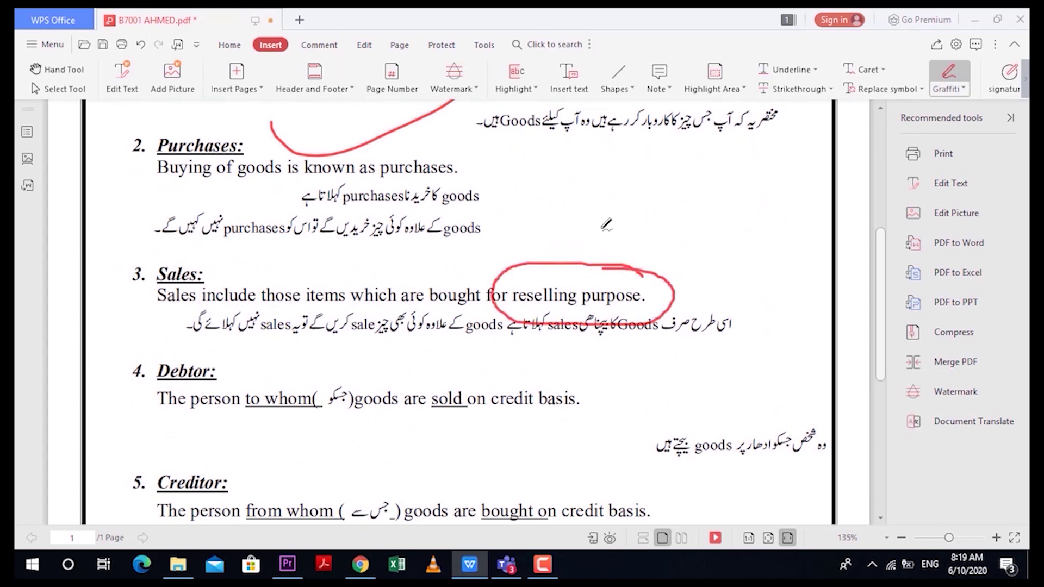
drag(598, 226, 600, 259)
mouse_move(603, 200)
mouse_down()
mouse_move(625, 229)
mouse_move(740, 254)
mouse_up()
mouse_move(620, 361)
mouse_down()
mouse_move(571, 352)
mouse_move(590, 381)
mouse_up()
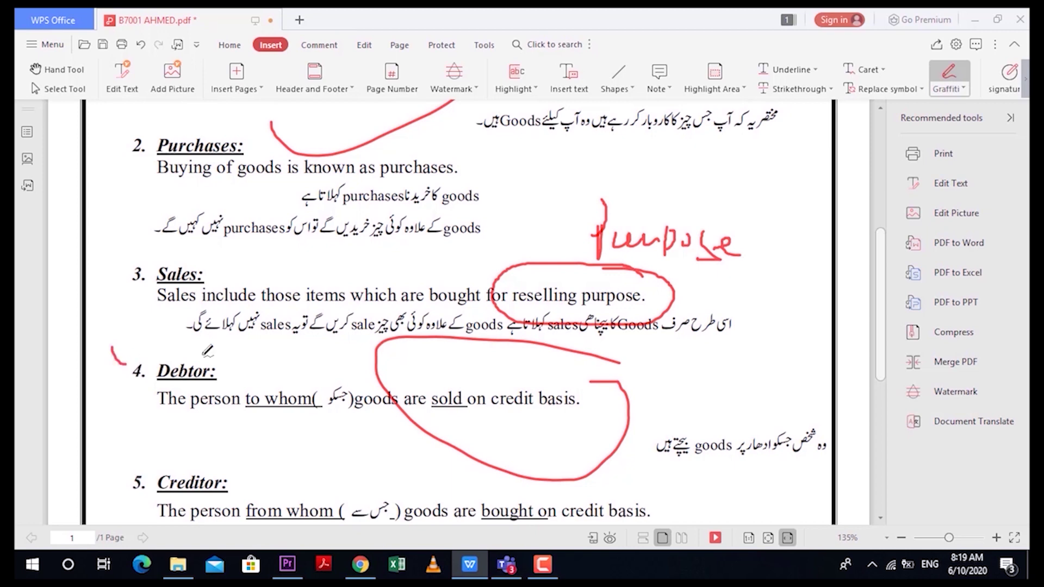
drag(112, 348, 292, 312)
Step: Add circled number marks beside Creditor and 'due to', then save the annotations on closing
drag(250, 469, 251, 492)
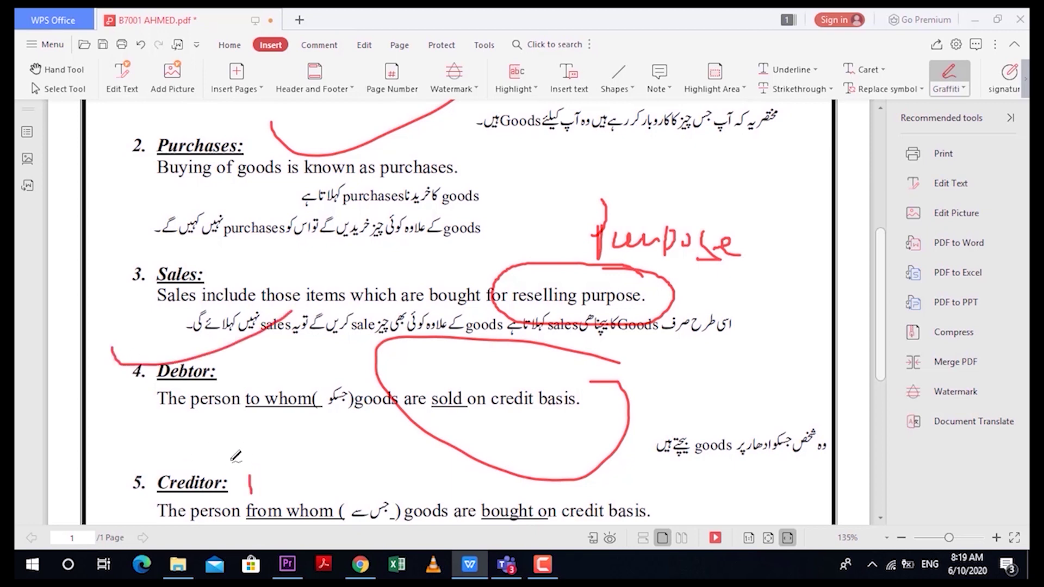
drag(236, 452, 264, 429)
scroll(359, 467, down, 5)
mouse_move(554, 361)
mouse_down()
mouse_move(574, 372)
mouse_move(552, 391)
mouse_up()
drag(560, 313, 552, 326)
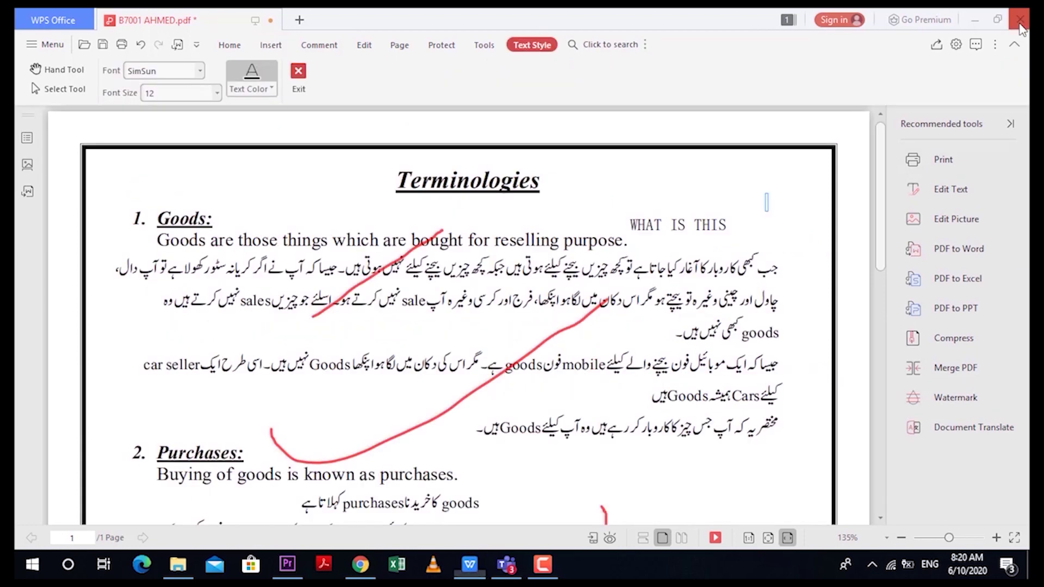
key(ctrl+w)
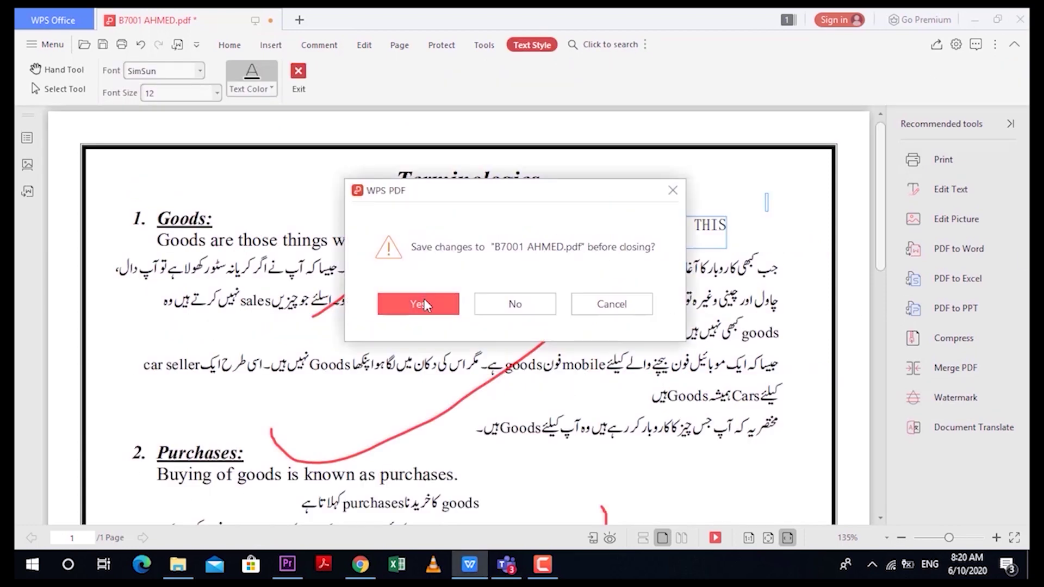
click(425, 302)
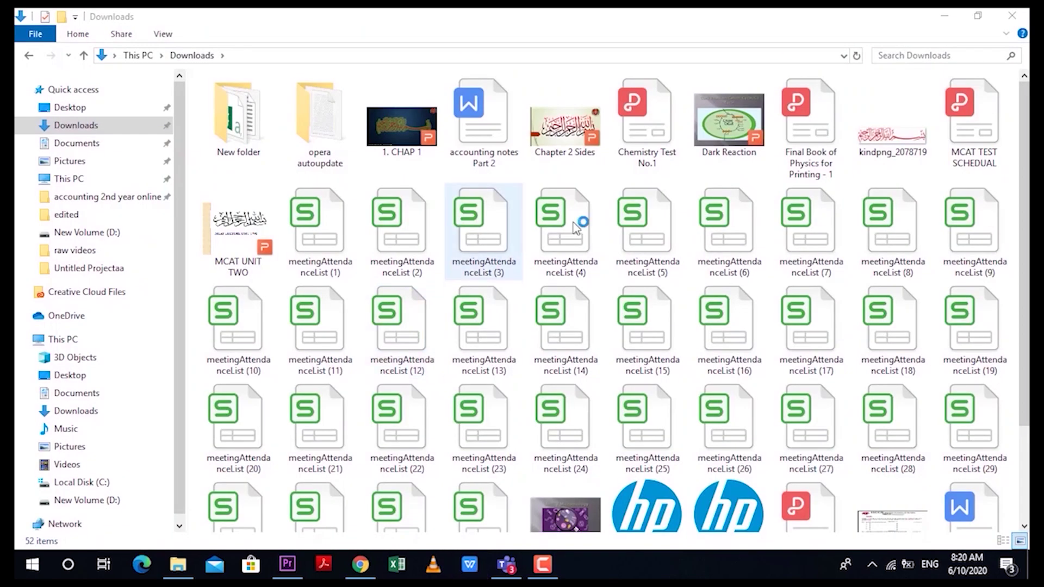
Step: Open the annotated student PDF from Downloads with Adobe Acrobat Reader DC
scroll(595, 184, down, 3)
right_click(305, 474)
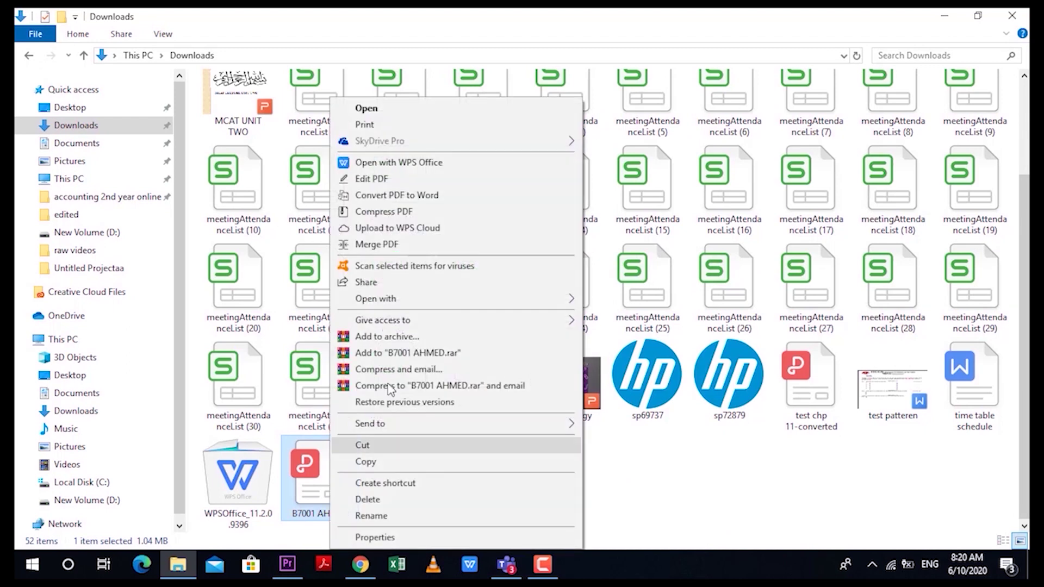
mouse_move(437, 301)
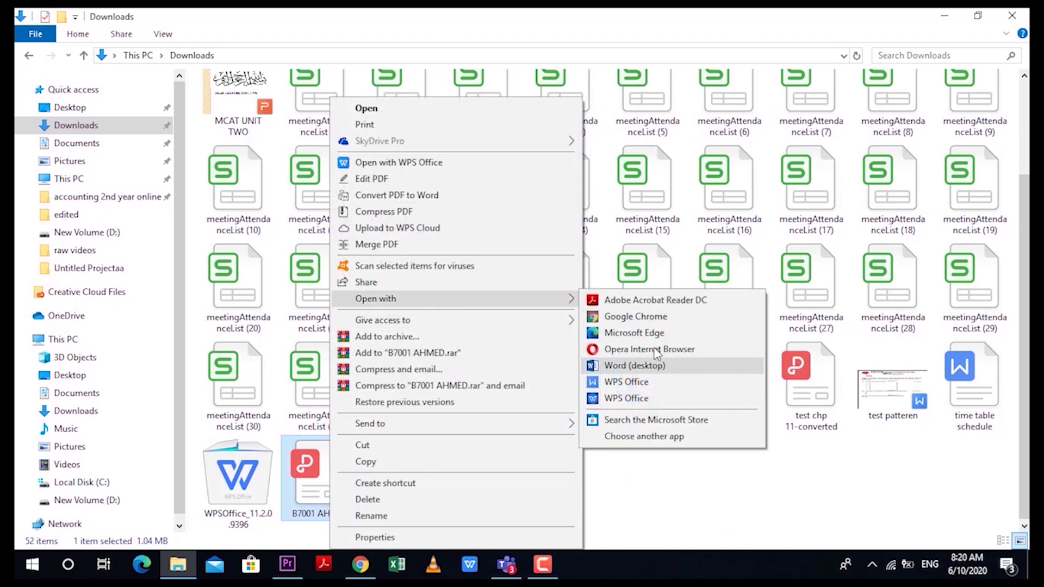
click(660, 301)
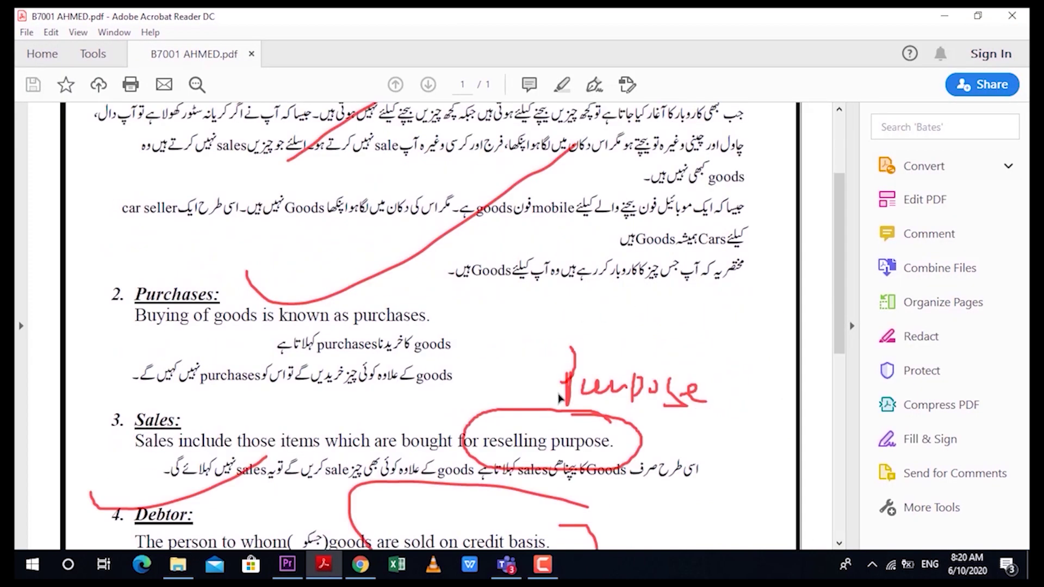
Step: Scroll through the red-annotated PDF in Acrobat, then close it without saving
scroll(557, 393, up, 3)
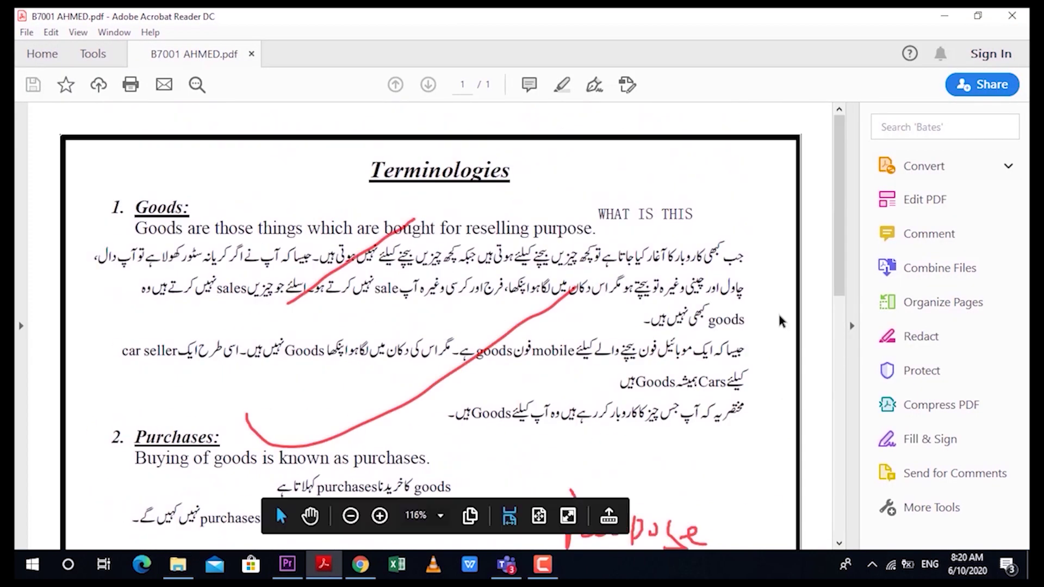
drag(212, 229, 567, 229)
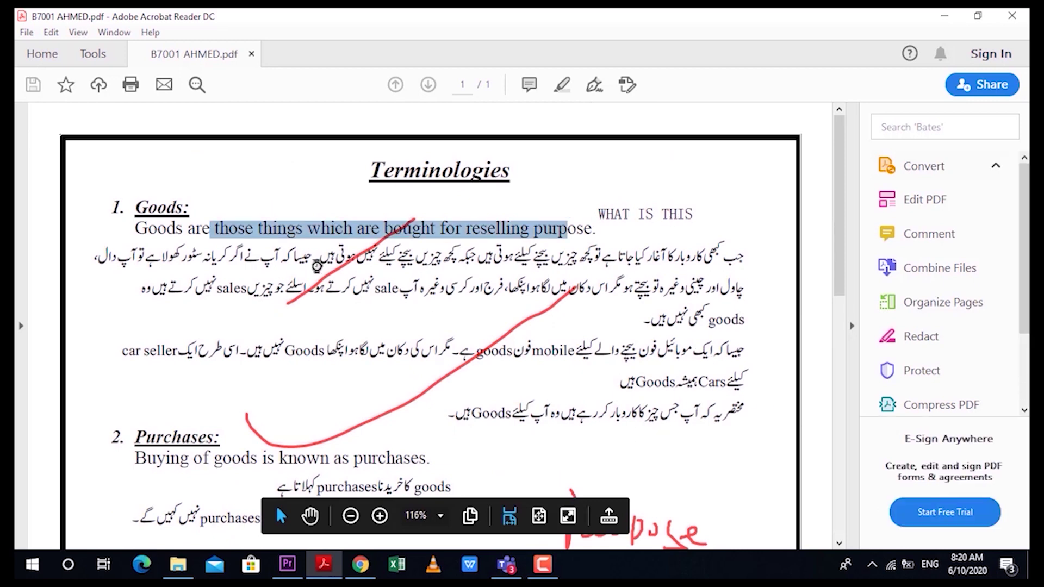
click(690, 412)
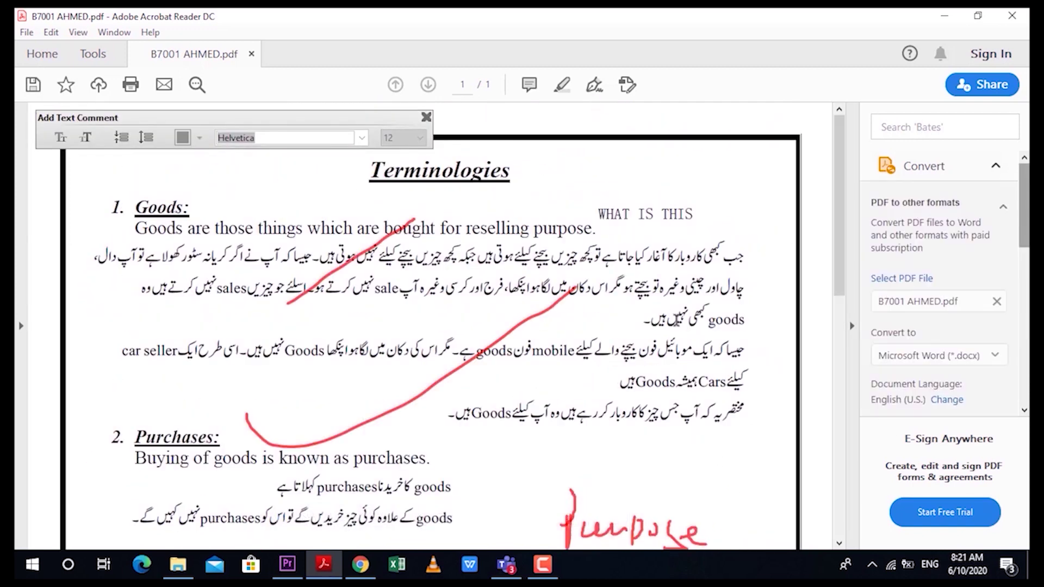
scroll(674, 317, down, 10)
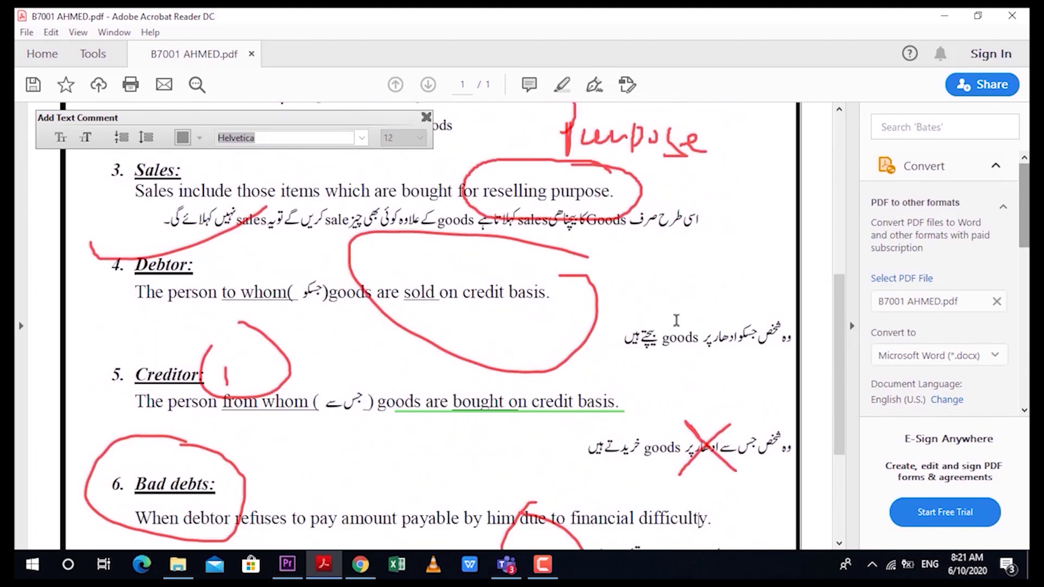
scroll(676, 322, down, 3)
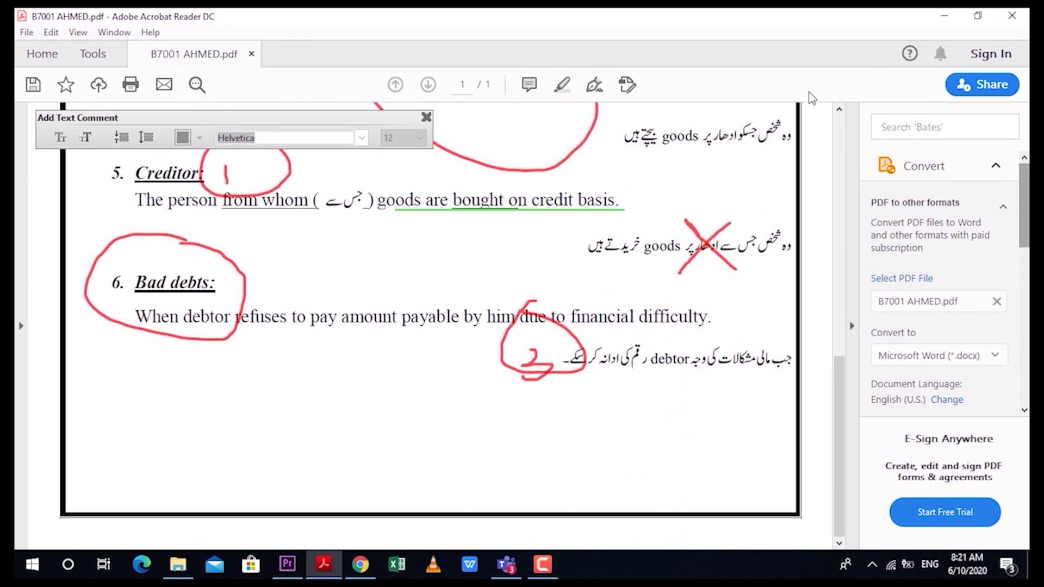
click(1012, 16)
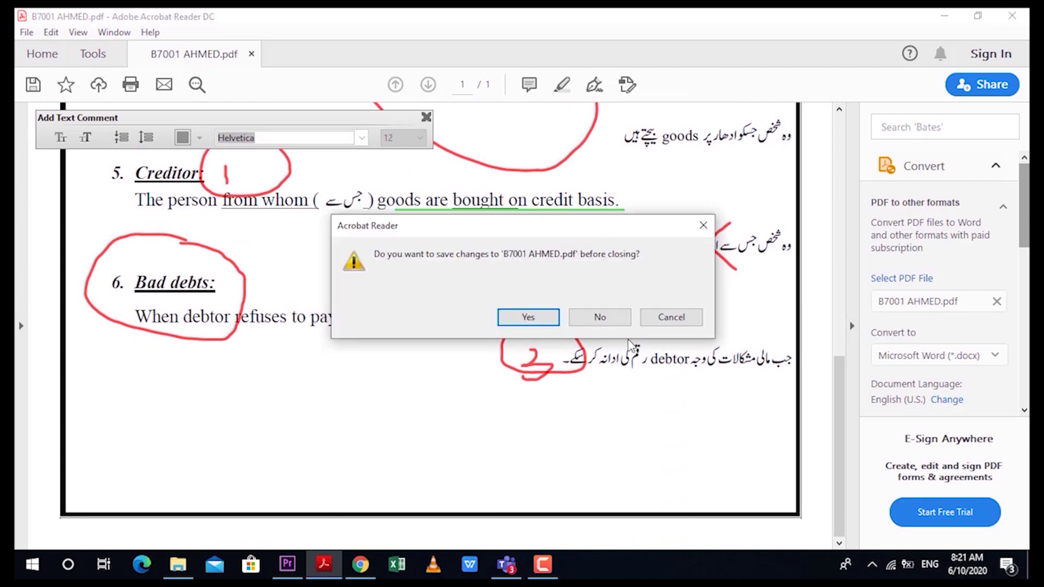
click(597, 320)
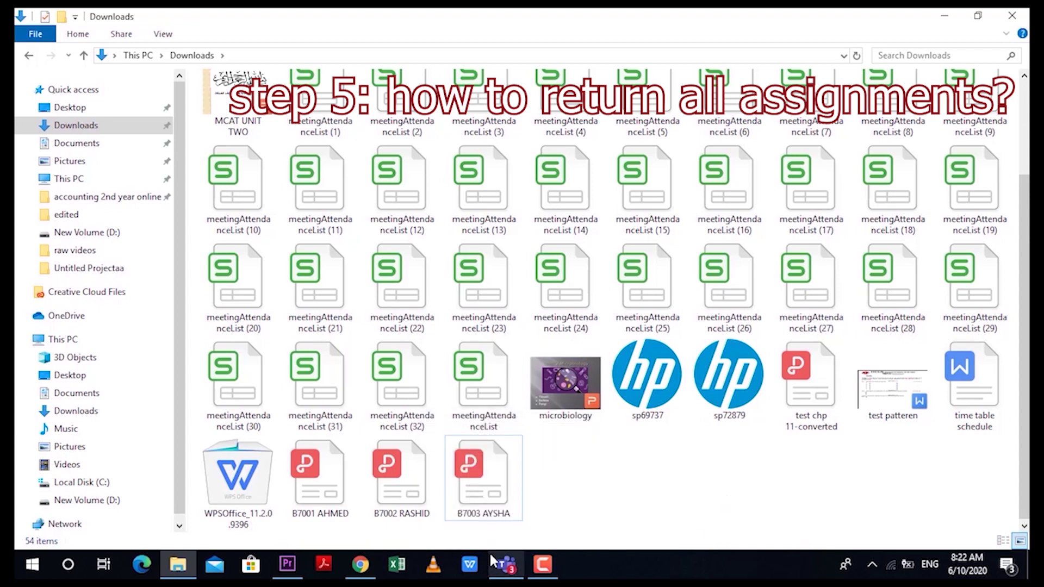
Step: Bring the Teams window back to the front from the taskbar
mouse_move(501, 568)
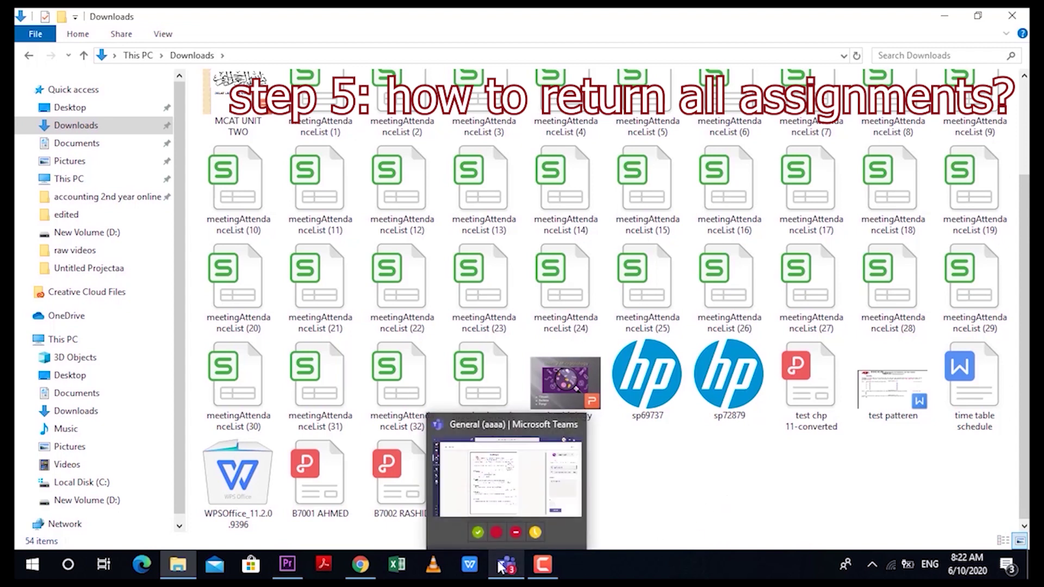
click(500, 567)
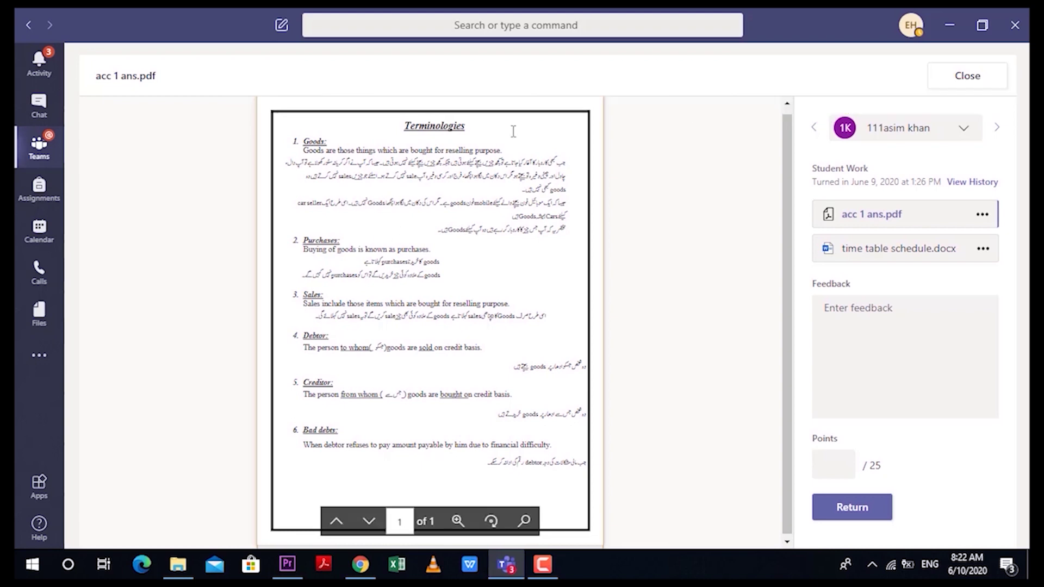
Step: Select the Sales text in the submitted PDF and click the Points box
drag(351, 243, 512, 401)
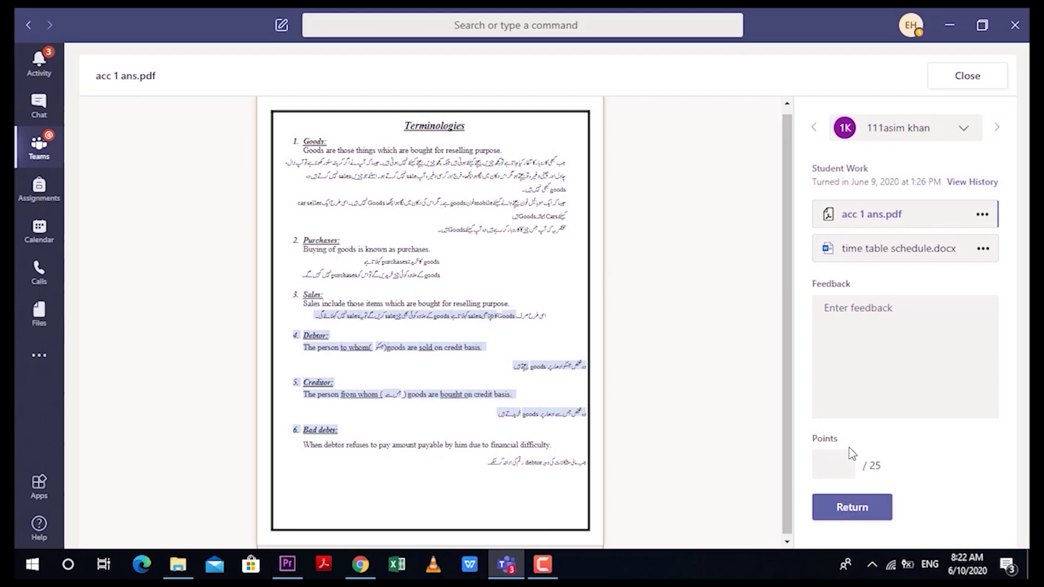
click(839, 463)
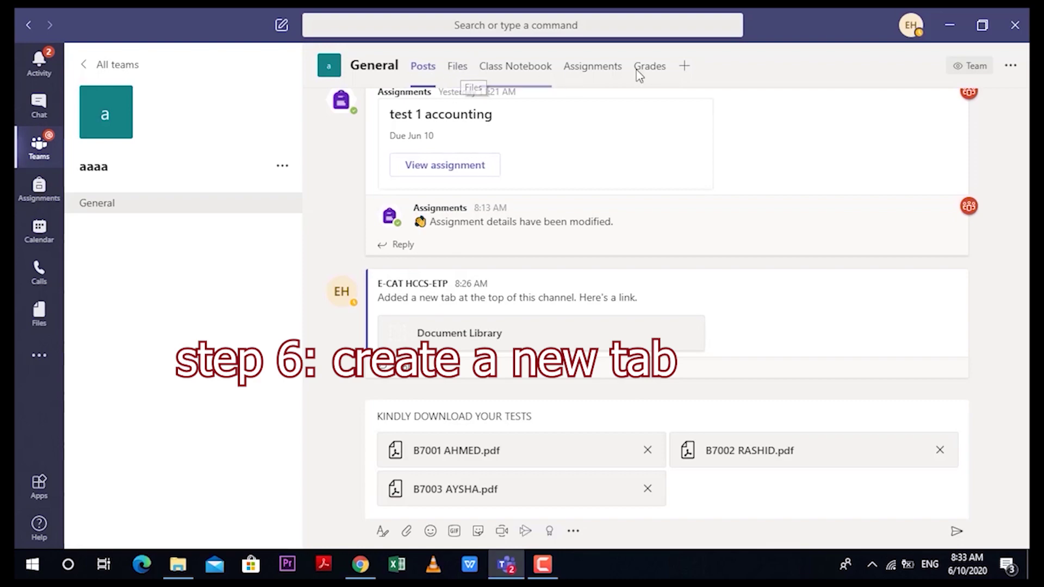
Step: Add a Document Library tab for aaaa's Student Work library, named TEST RECORD
click(684, 67)
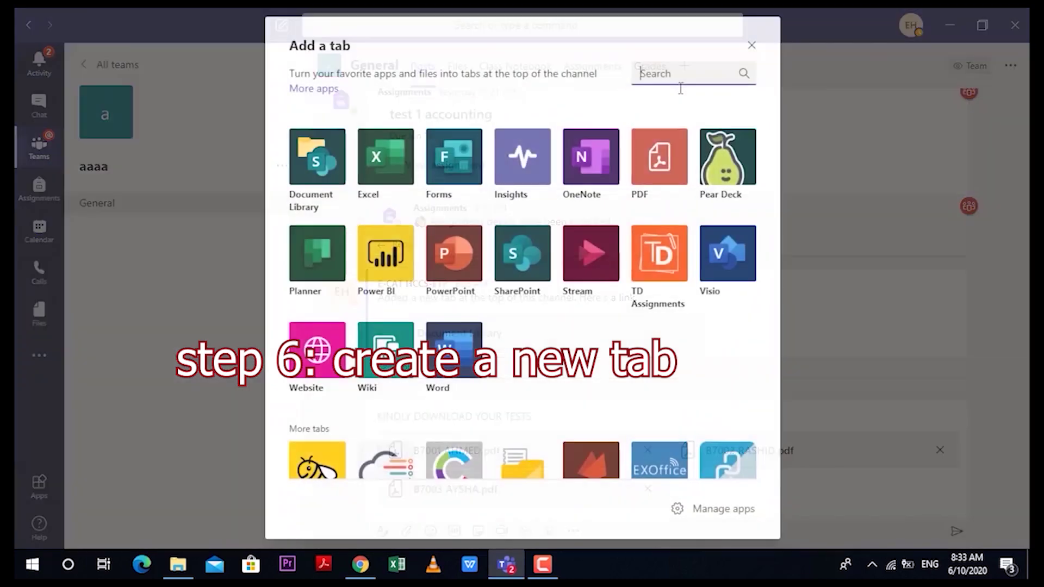
click(305, 155)
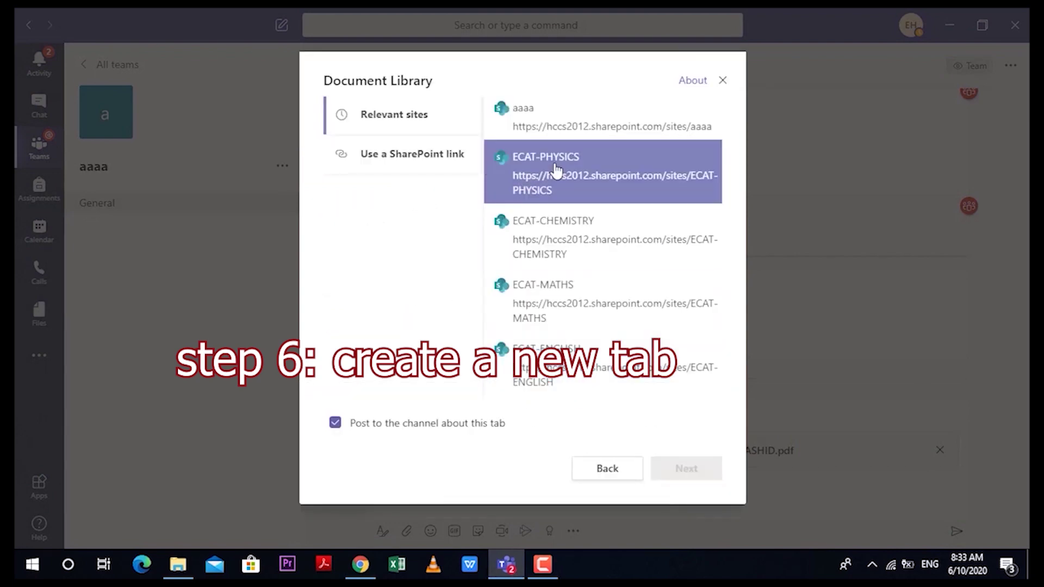
click(552, 118)
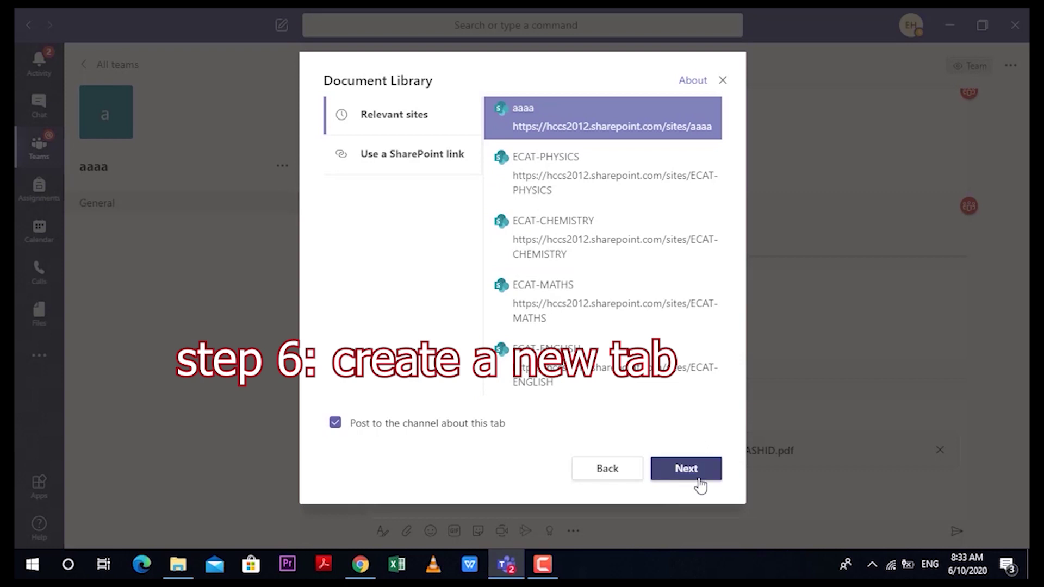
click(687, 468)
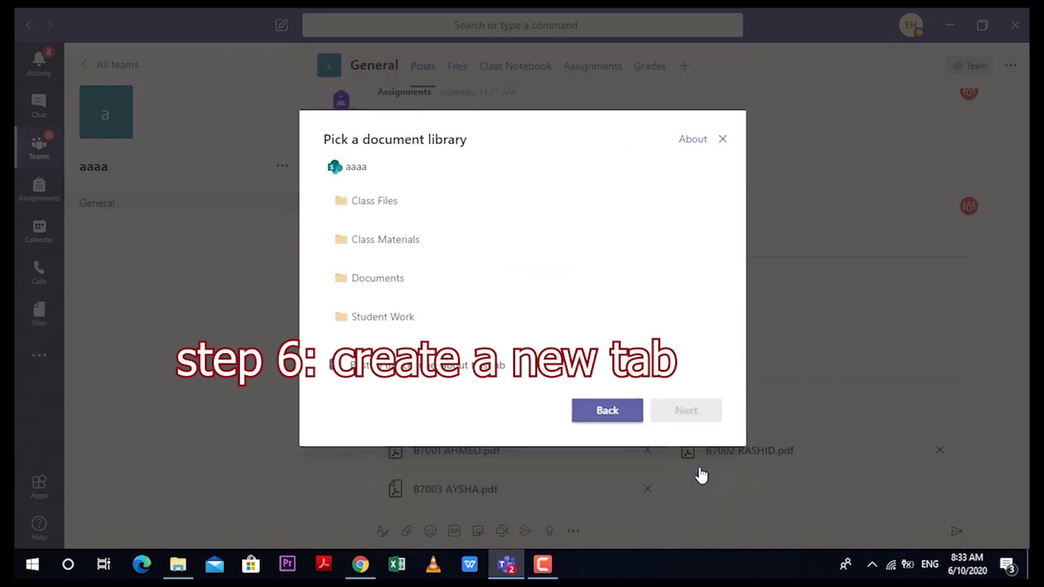
click(426, 328)
click(703, 414)
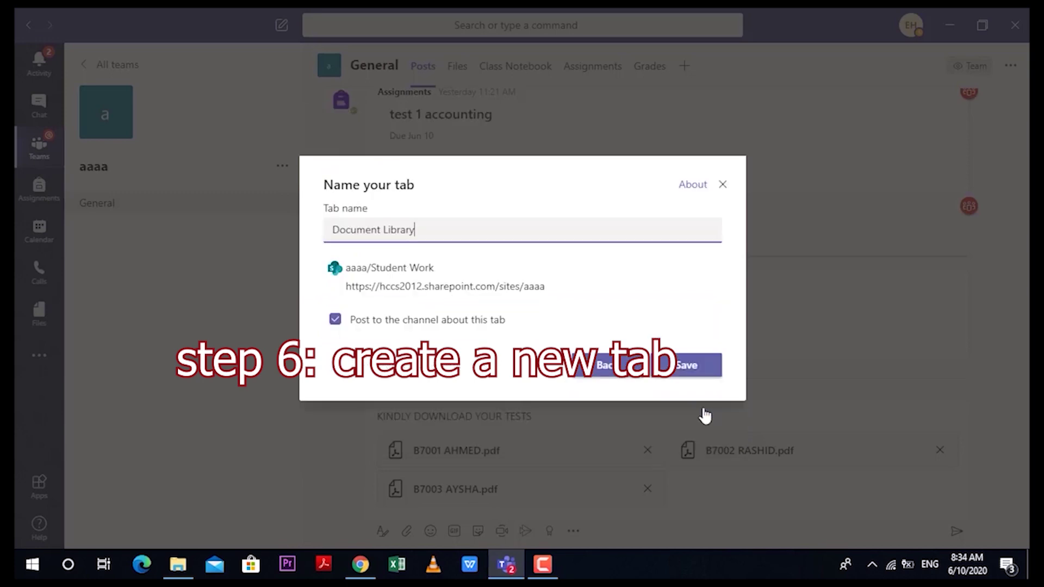
drag(435, 230, 306, 237)
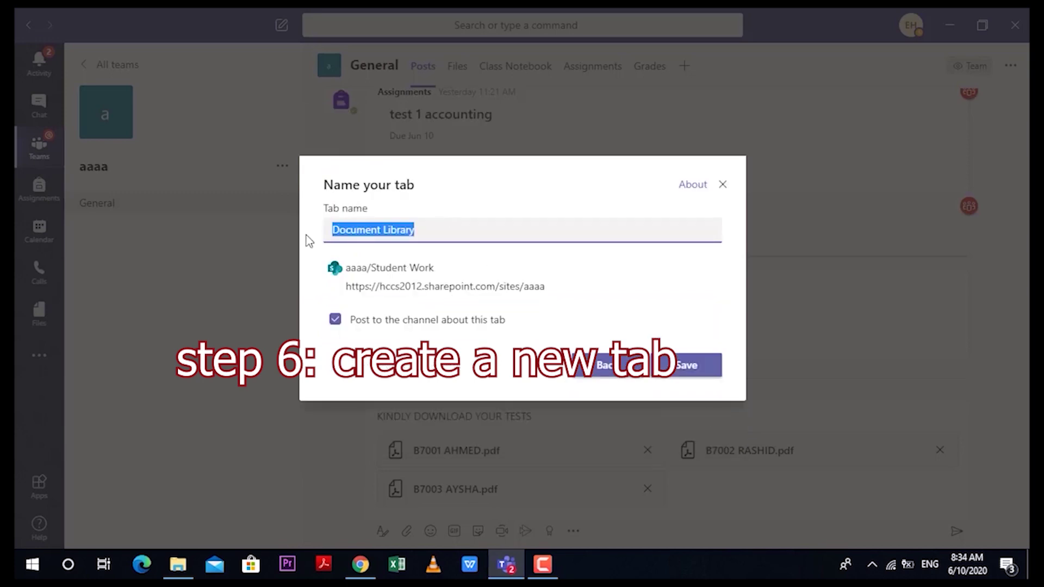
text(S)
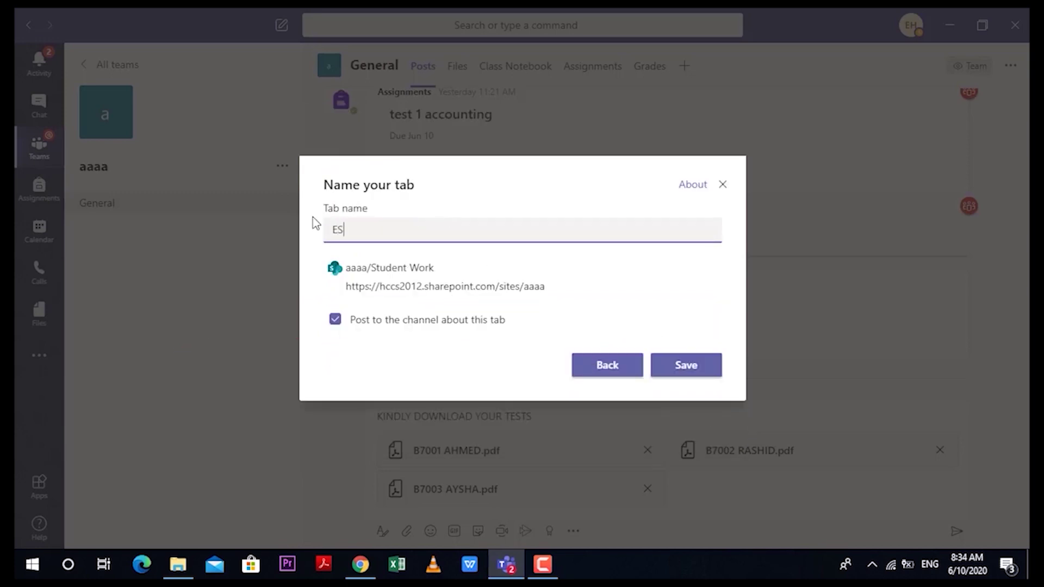
text(EST RECORD)
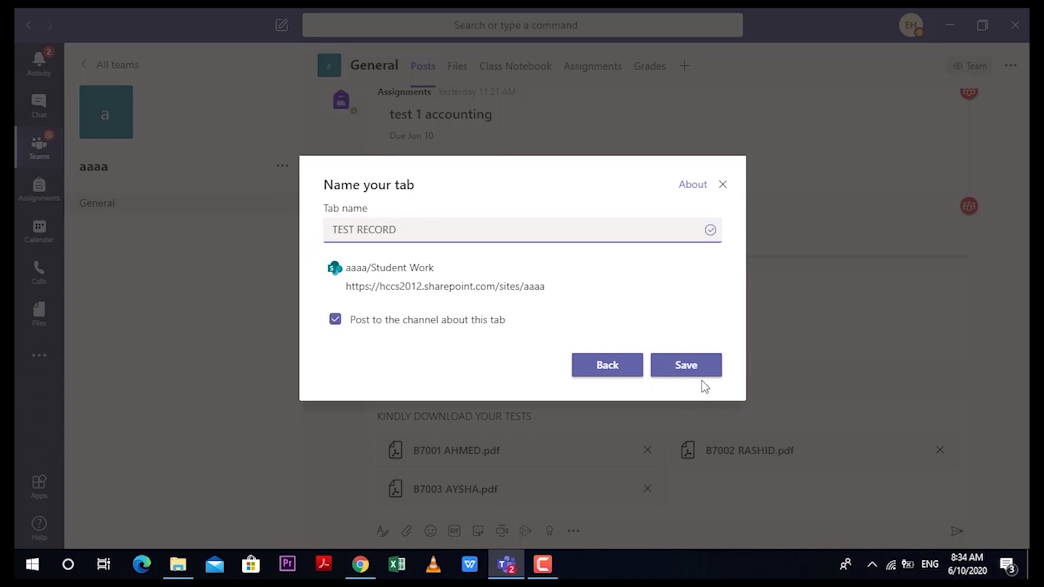
click(701, 374)
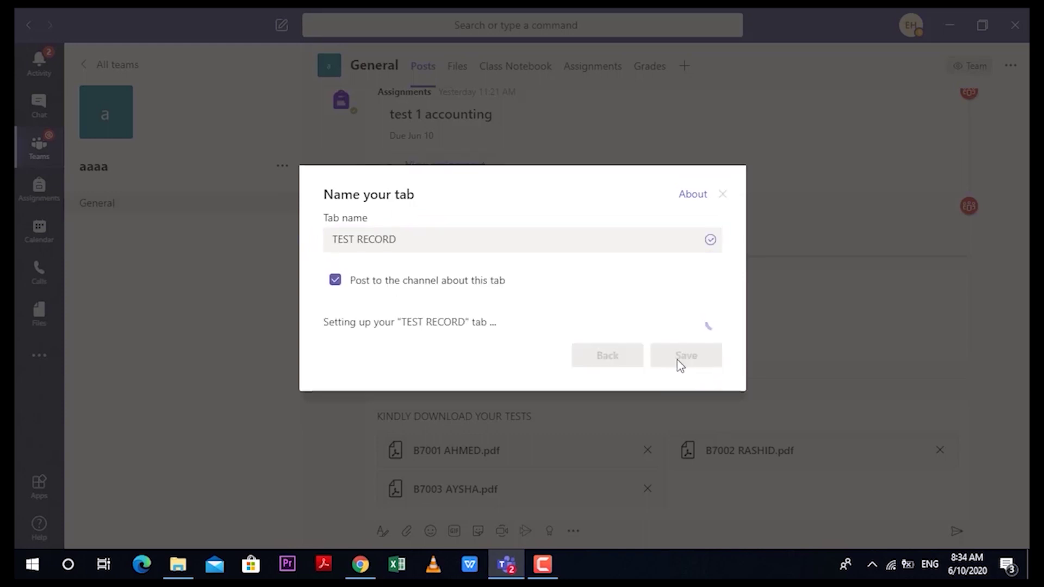